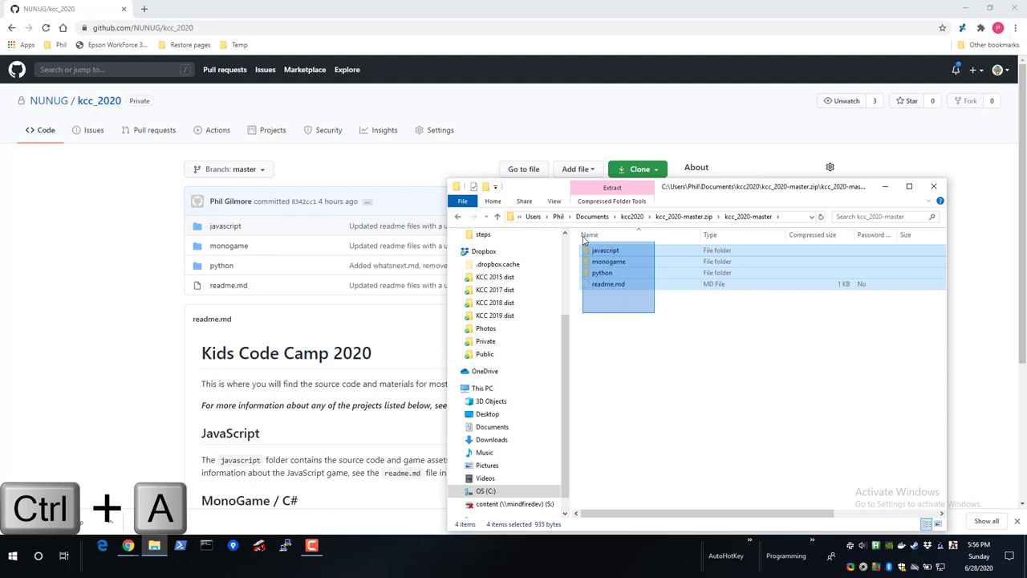
# - Copy the zip's javascript, monogame and python folders and readme.md into Documents\kcc2020, and open the extracted python folder
pyautogui.moveTo(584, 238); pyautogui.dragTo(584, 238)
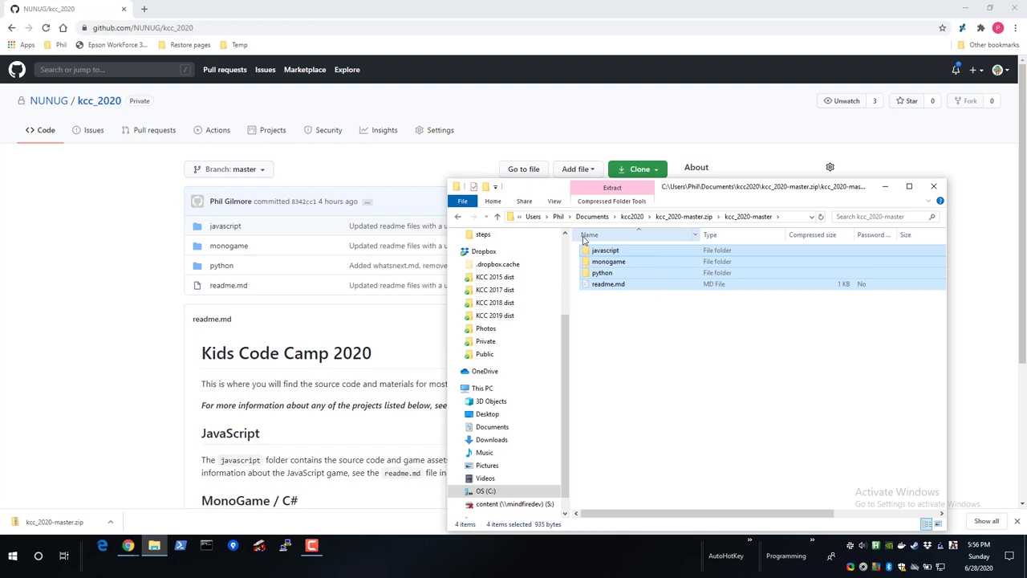
pyautogui.hotkey('ctrl', 'c')
pyautogui.hotkey('alt', 'Up')
pyautogui.hotkey('alt', 'Up')
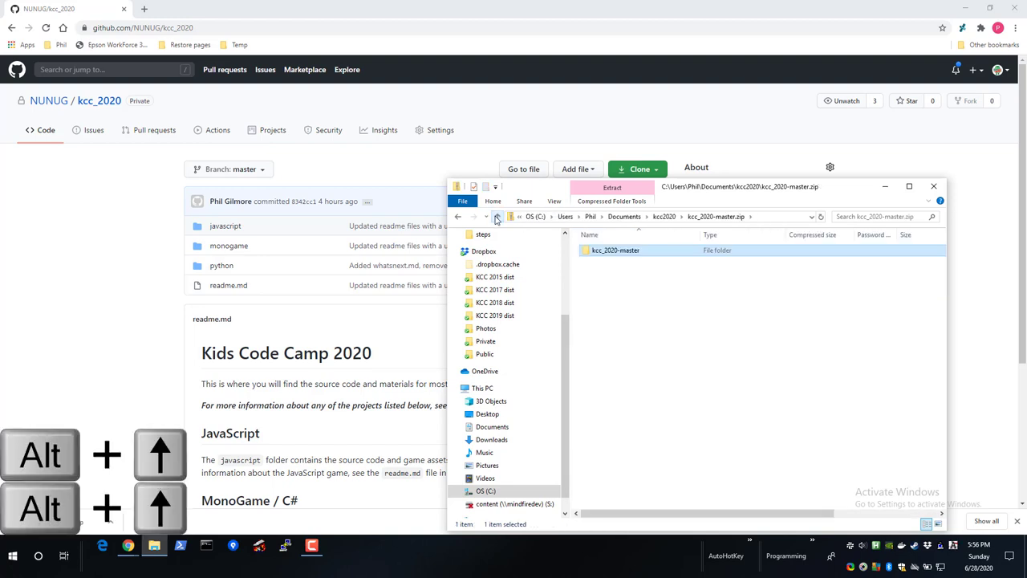
pyautogui.click(497, 218)
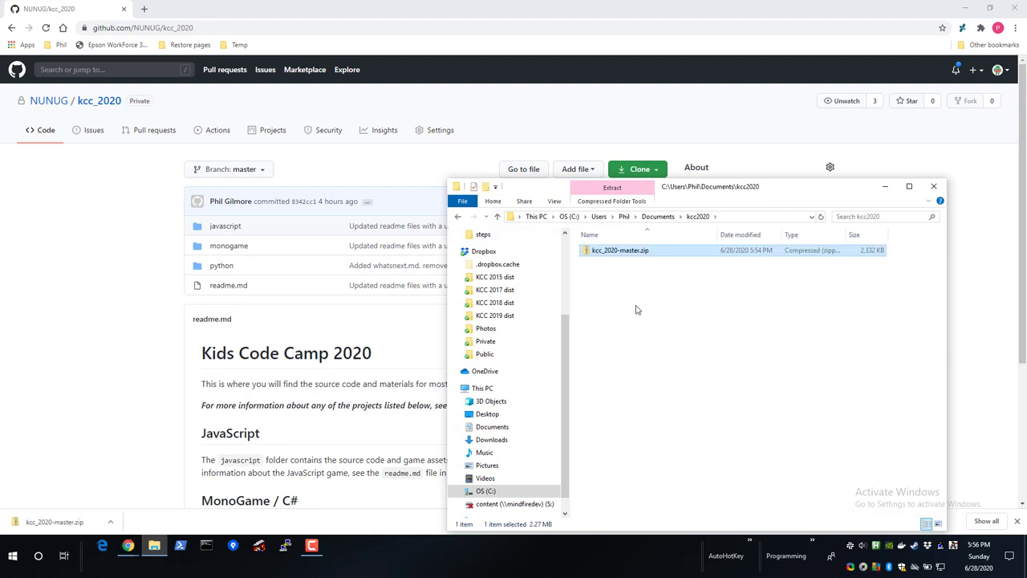
pyautogui.hotkey('ctrl', 'v')
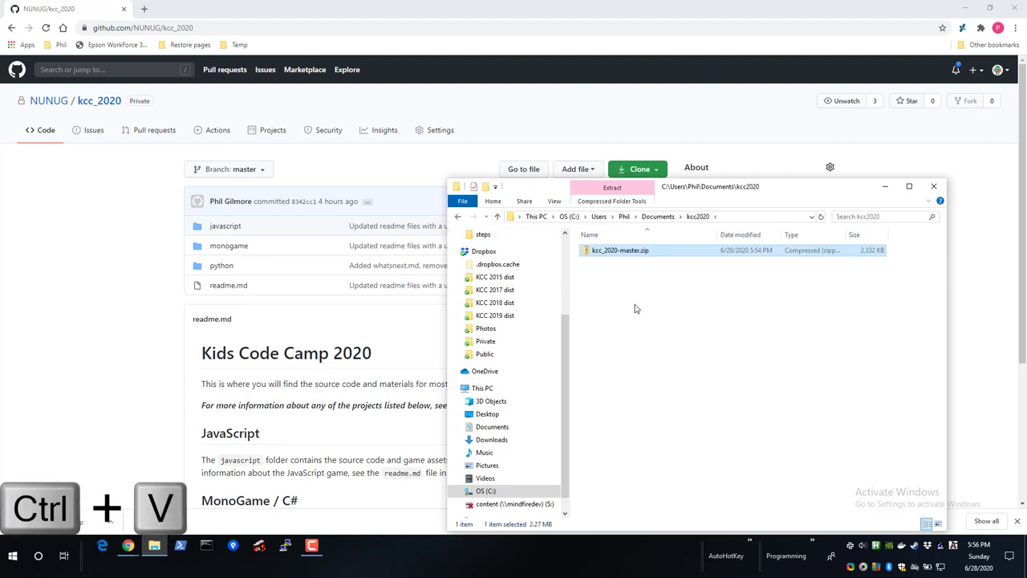
pyautogui.rightClick(635, 305)
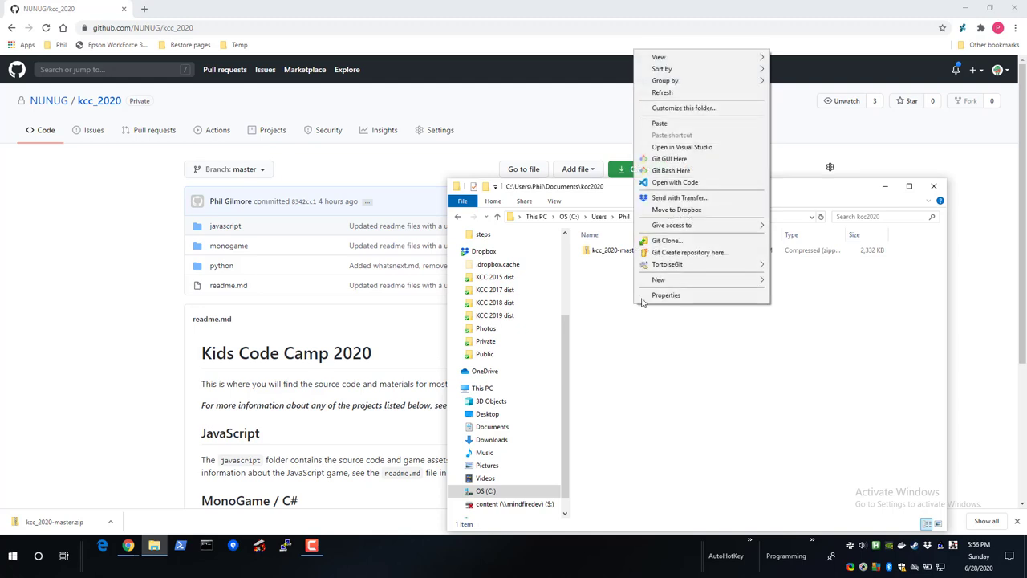
pyautogui.click(660, 124)
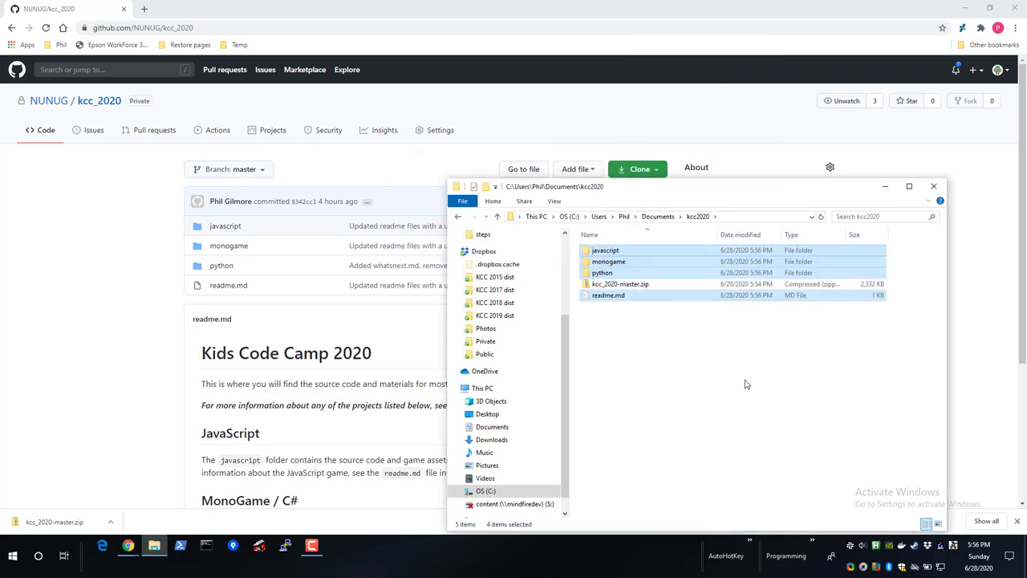
pyautogui.click(745, 385)
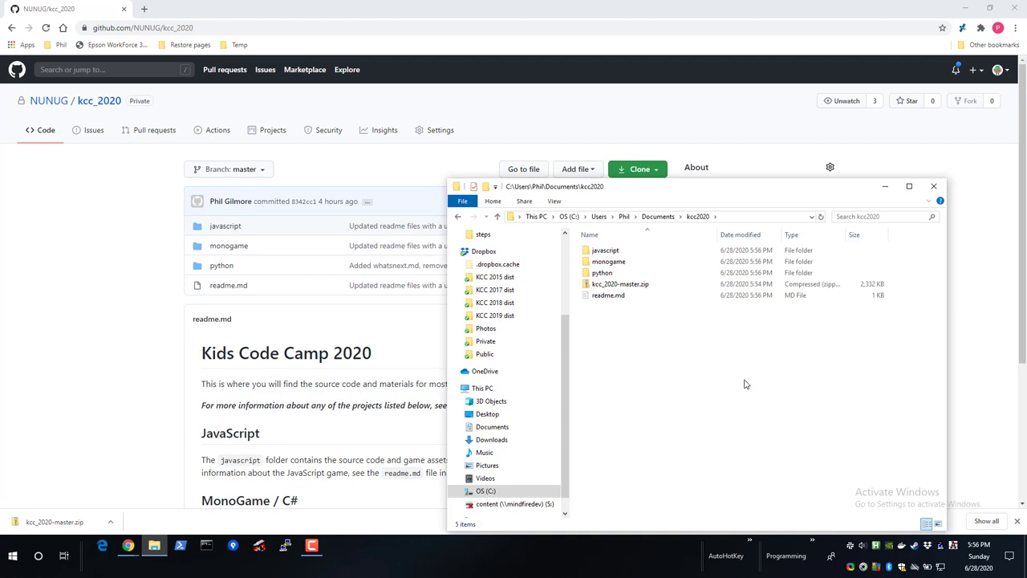
pyautogui.doubleClick(585, 274)
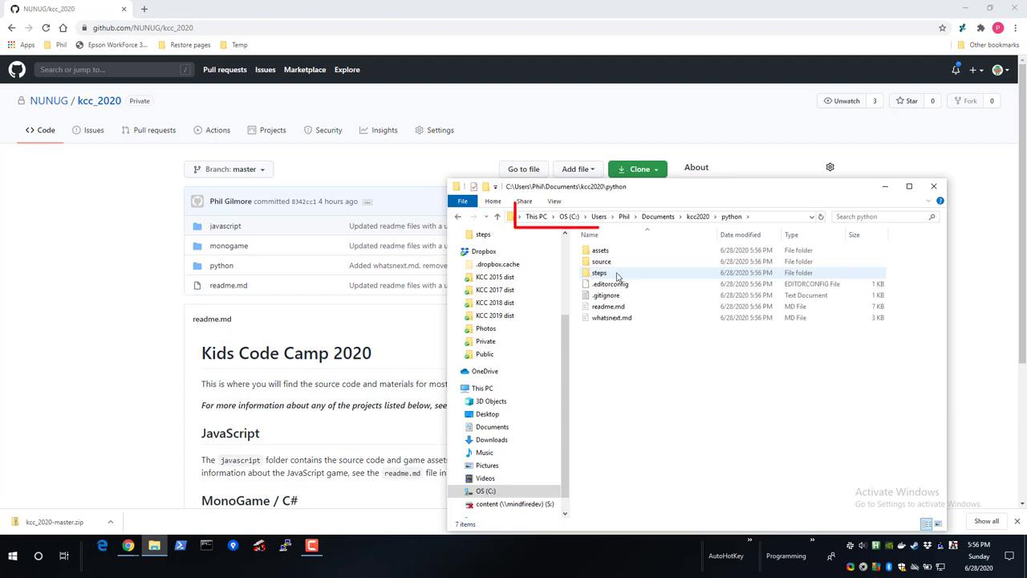
pyautogui.click(766, 217)
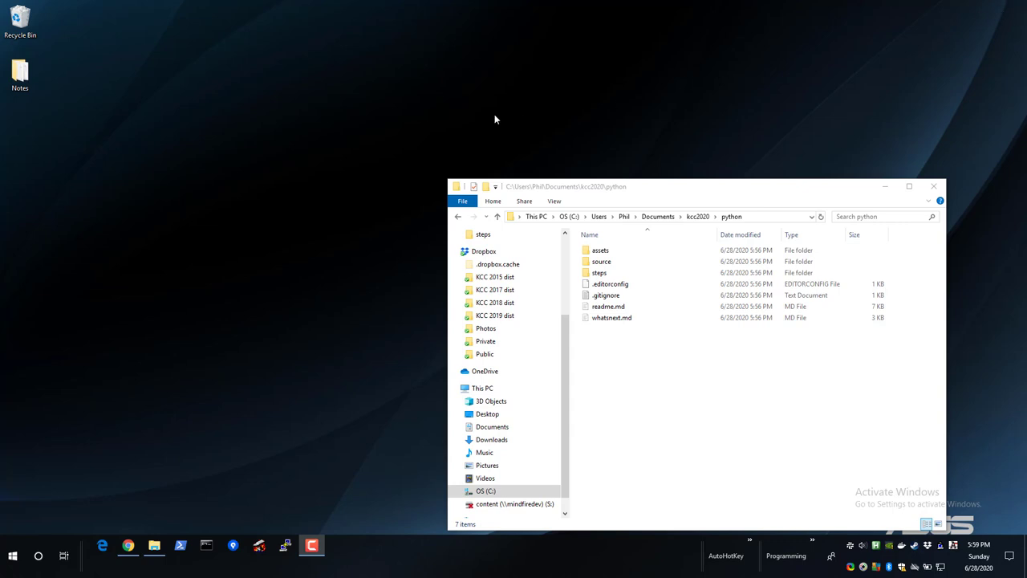
# - Launch Visual Studio Code and close its Welcome page
pyautogui.click(12, 557)
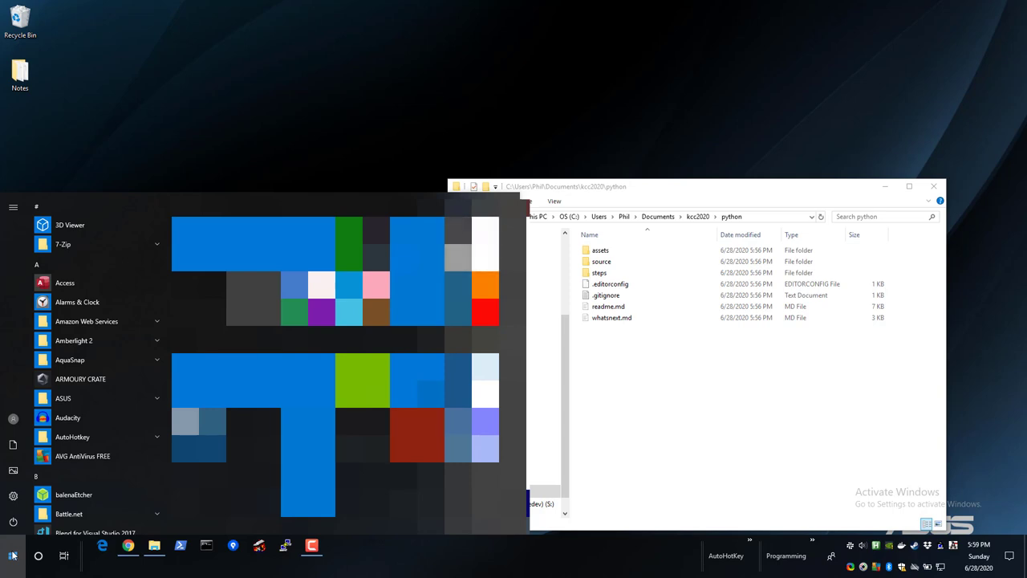
pyautogui.write('code')
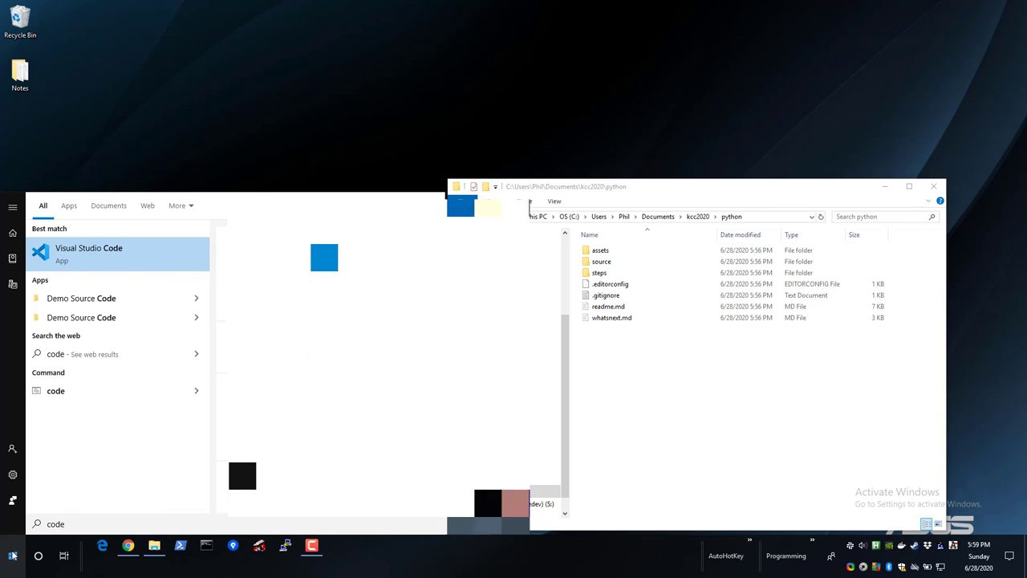
pyautogui.press('Return')
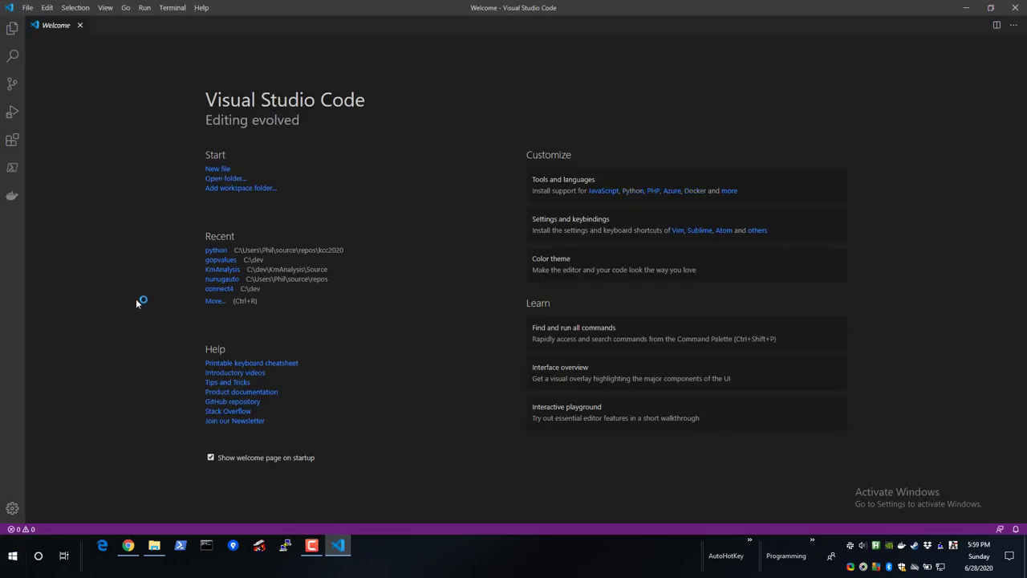
pyautogui.click(81, 26)
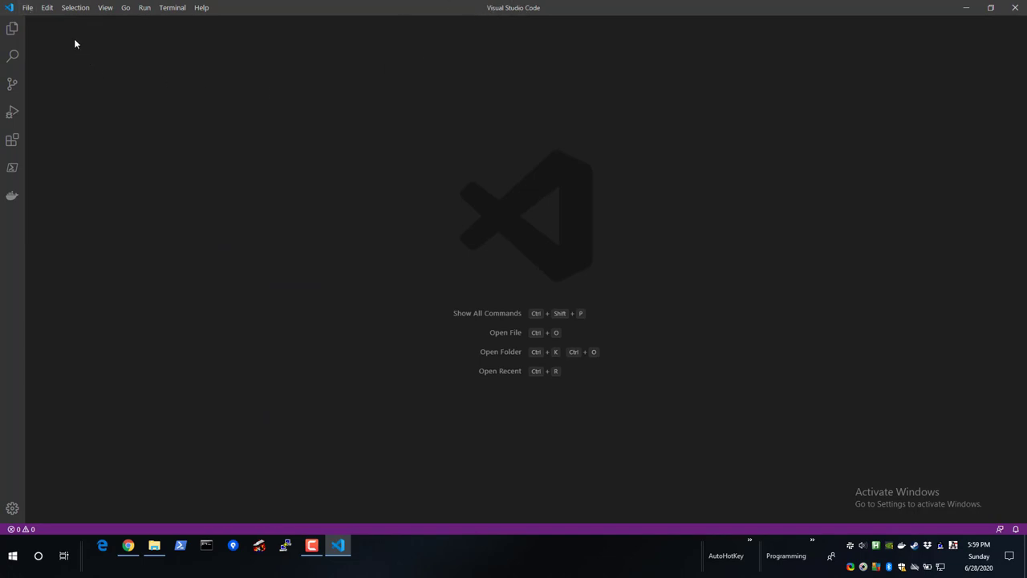
# - Open the folder Documents\kcc2020\python as the project
pyautogui.click(28, 8)
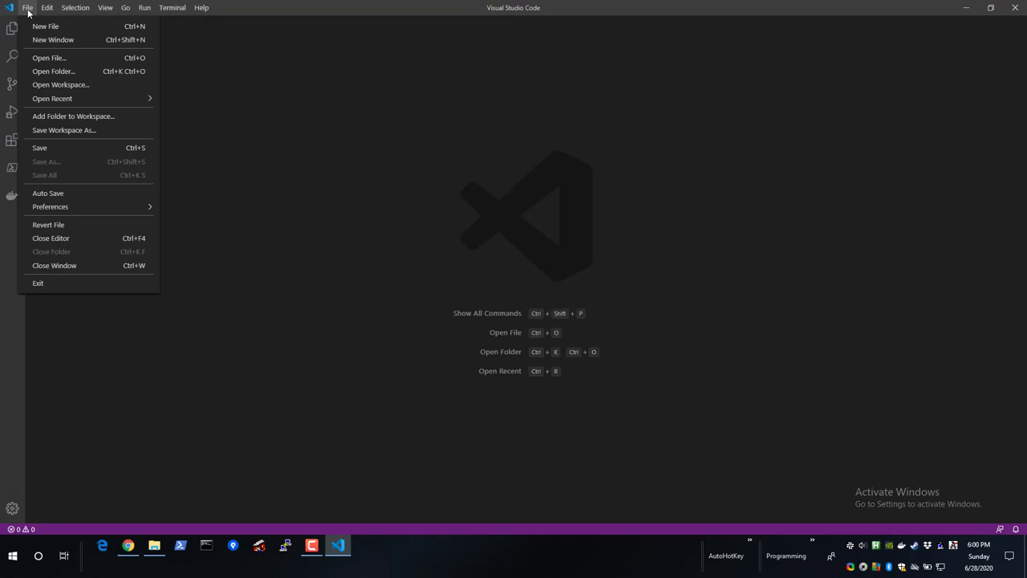
pyautogui.click(48, 71)
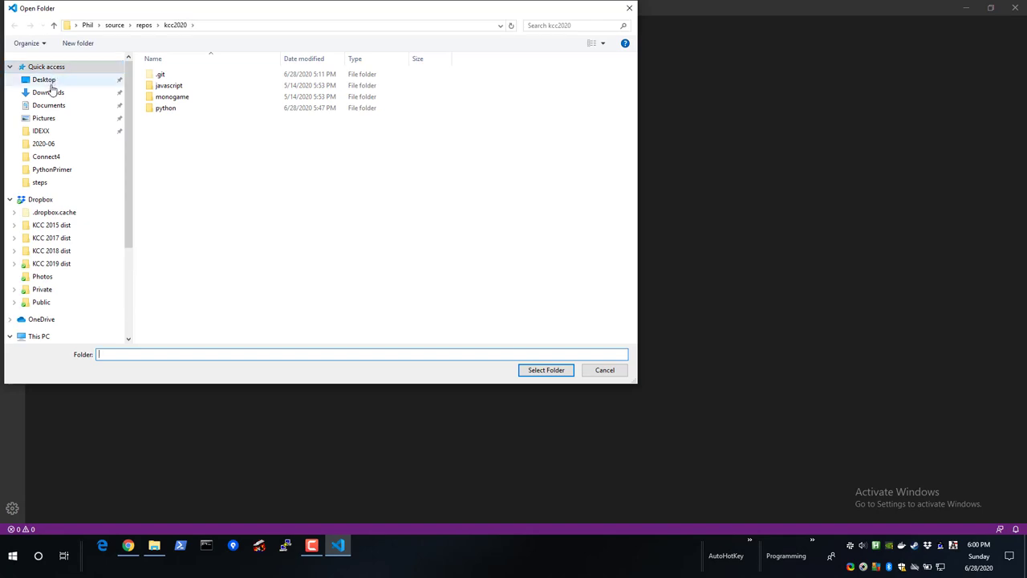
pyautogui.click(46, 107)
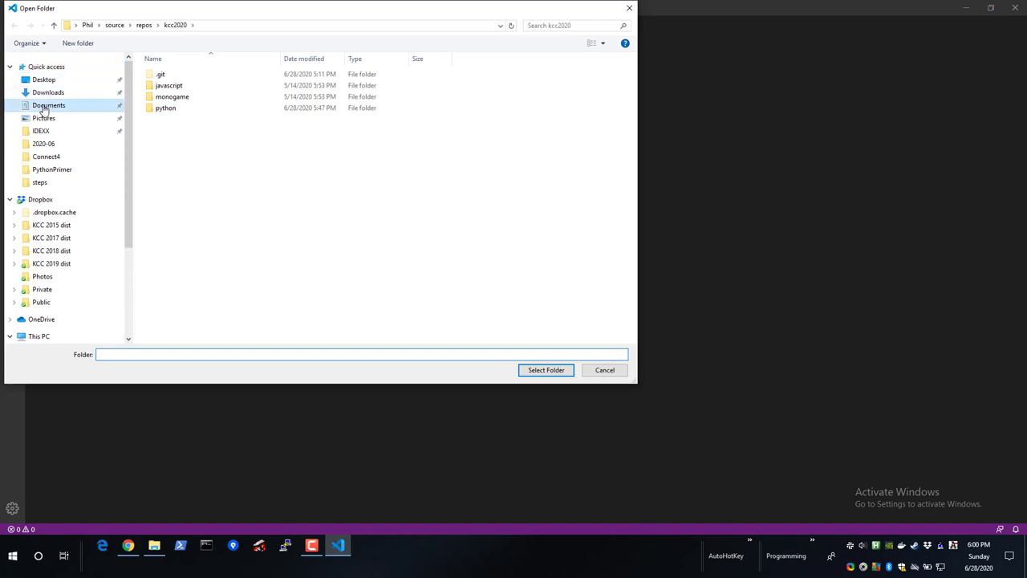
pyautogui.doubleClick(157, 178)
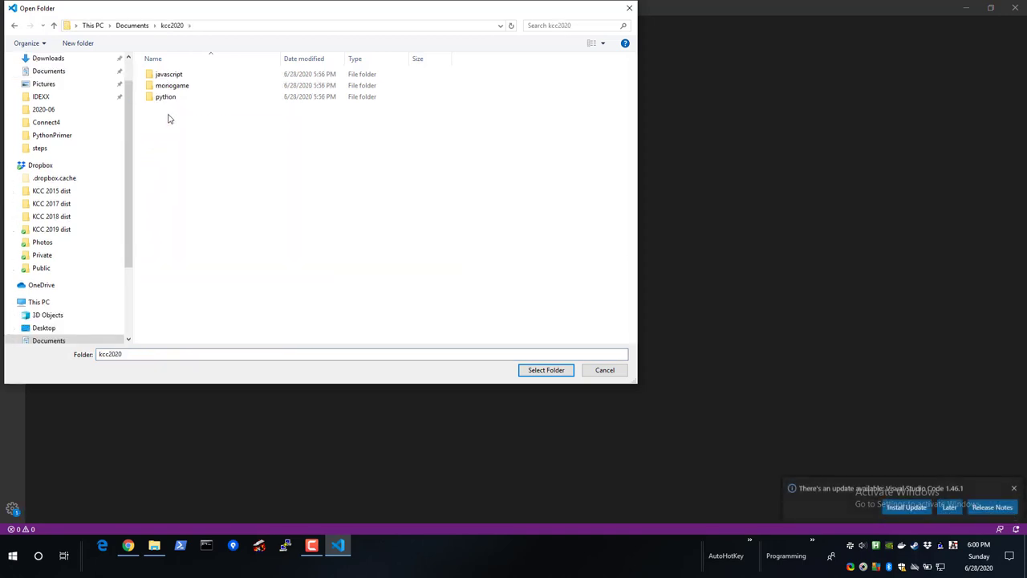
pyautogui.doubleClick(156, 98)
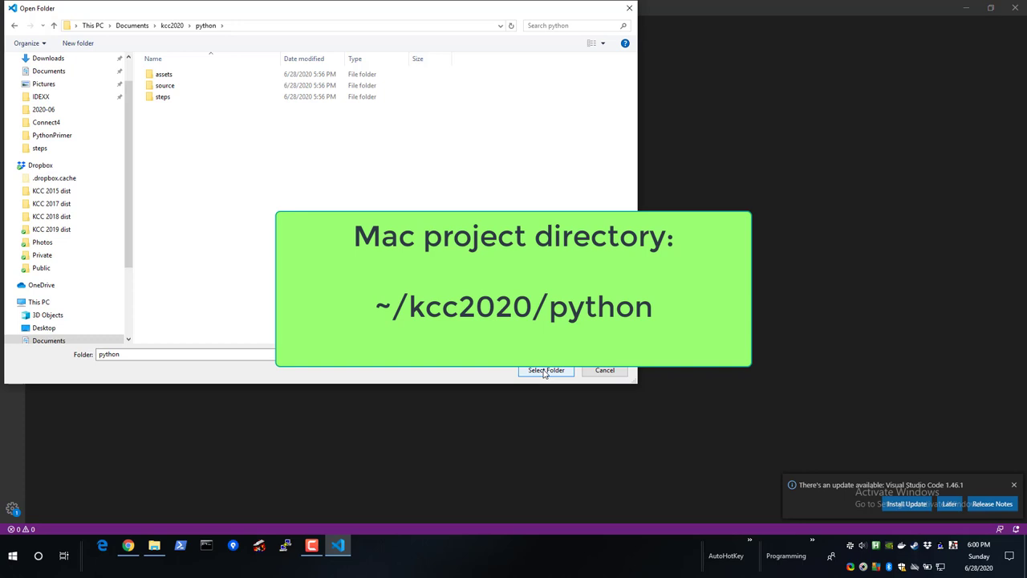
pyautogui.click(544, 370)
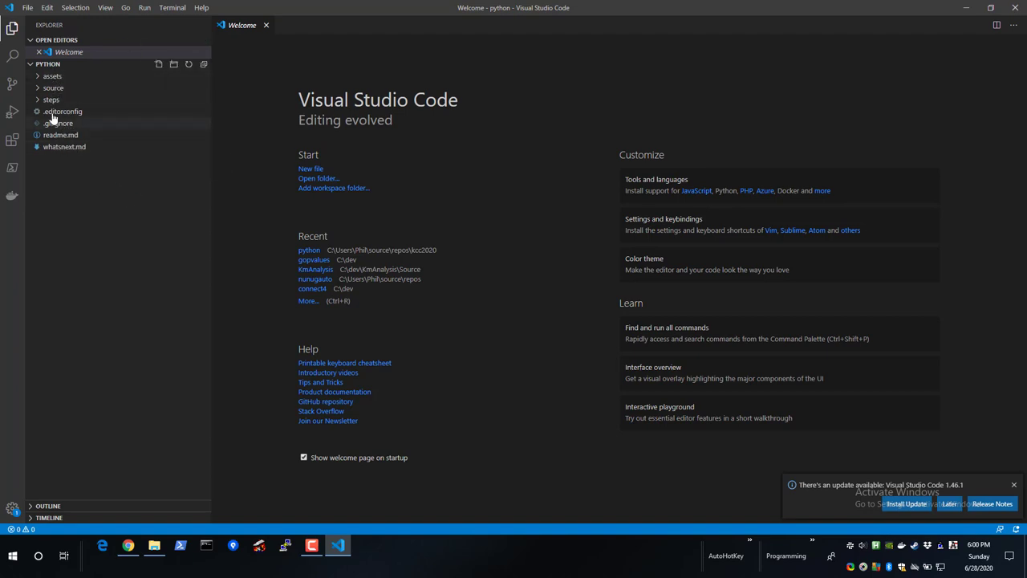
# - Examine the files in the project's source folder and in the graphics, sound and tiles subfolders of assets
pyautogui.click(38, 90)
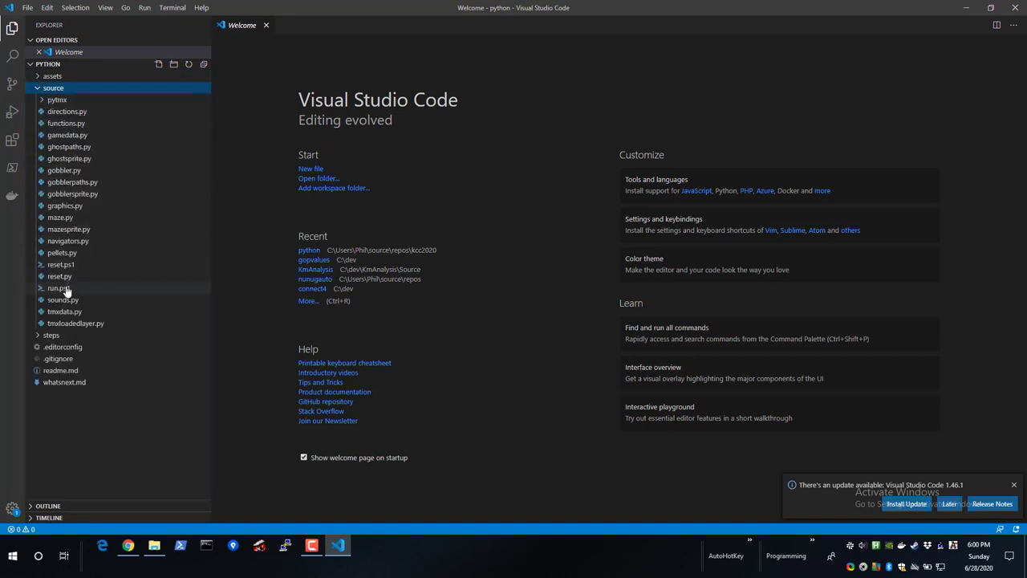
pyautogui.click(38, 77)
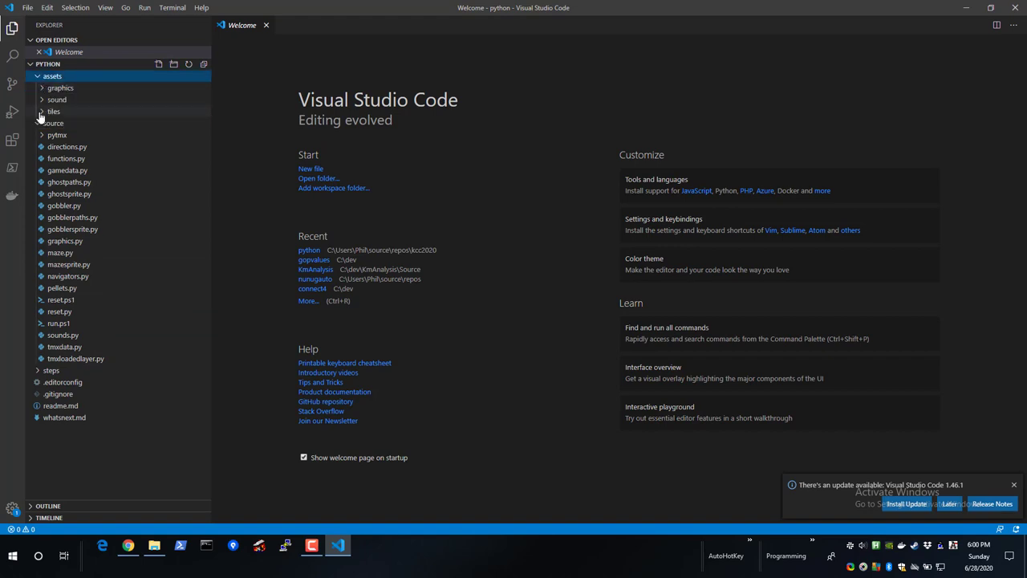
pyautogui.click(43, 112)
pyautogui.click(42, 100)
pyautogui.click(42, 89)
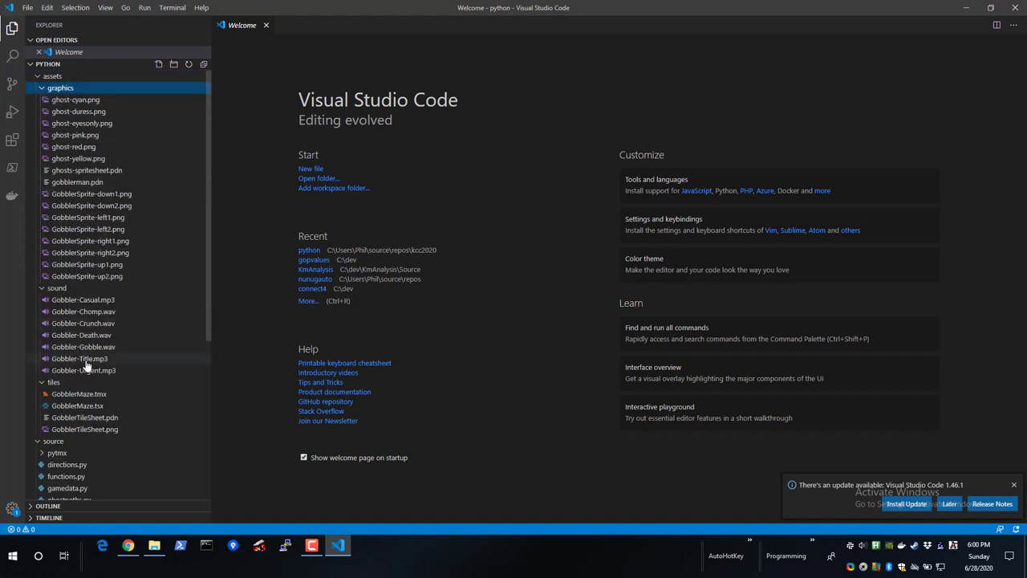
pyautogui.click(42, 88)
pyautogui.click(40, 100)
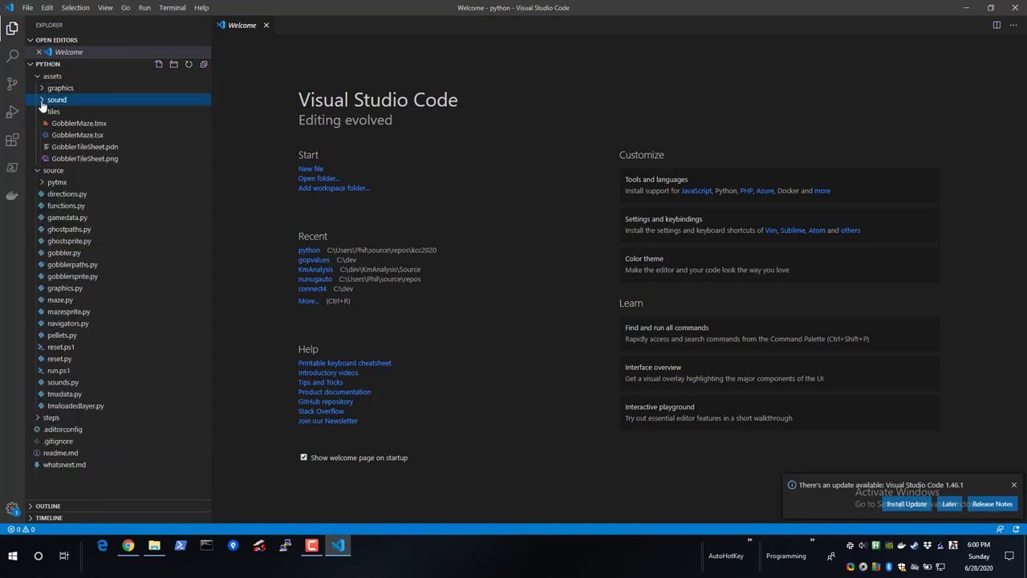
pyautogui.click(43, 111)
pyautogui.click(37, 76)
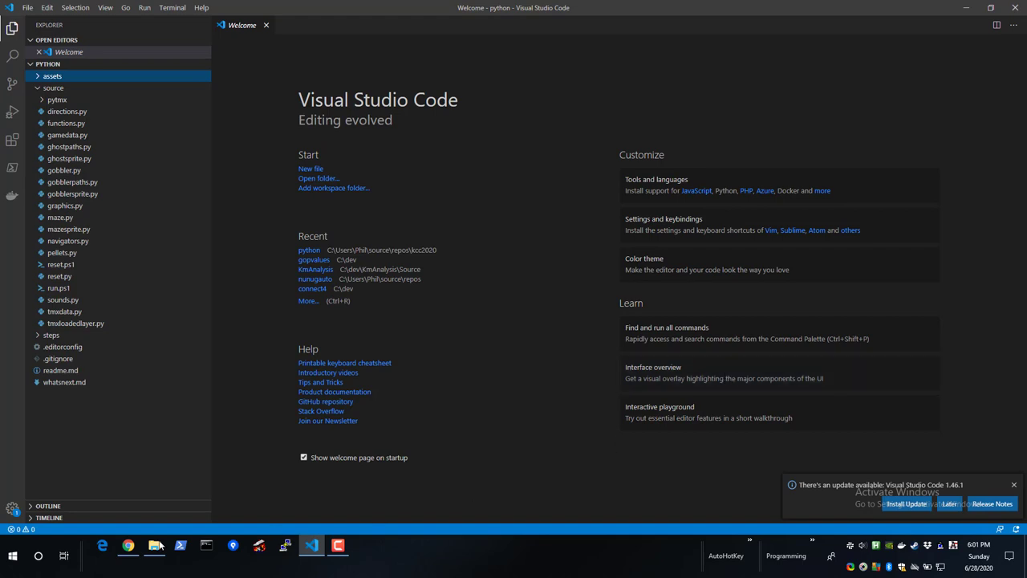
# - Switch to paint.net by launching it from the system's app search
pyautogui.click(14, 560)
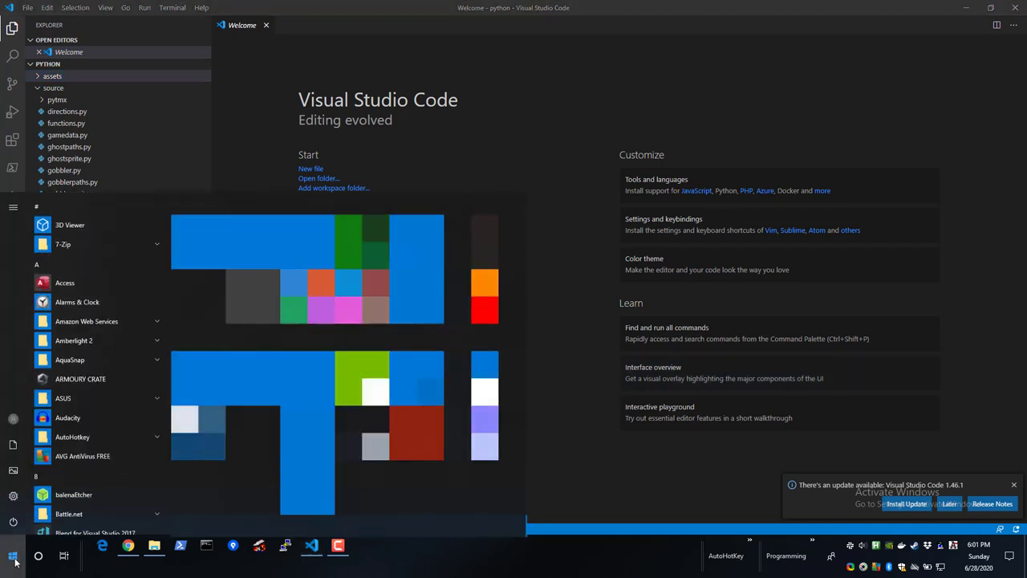
pyautogui.write('paint.net')
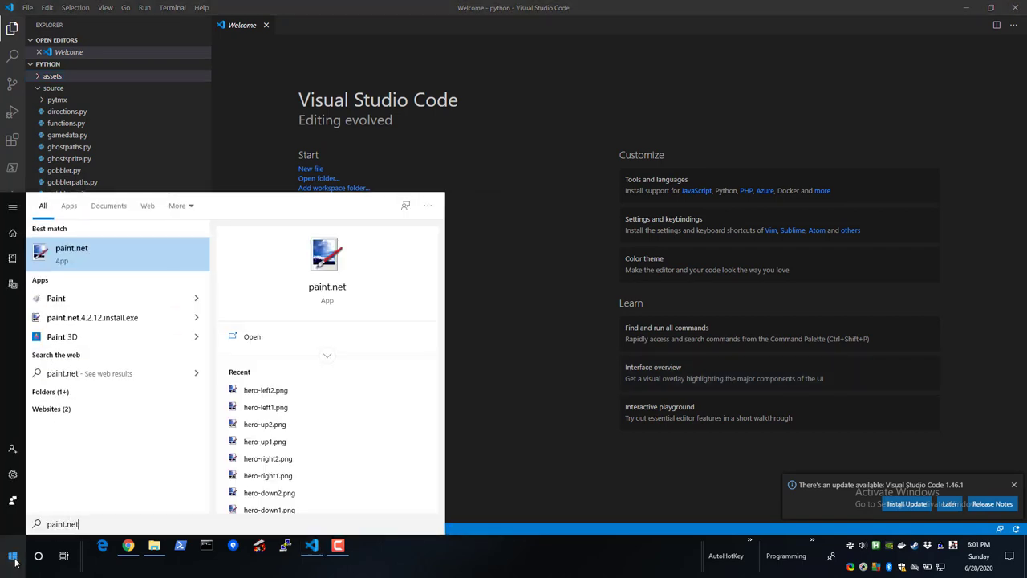
pyautogui.click(76, 258)
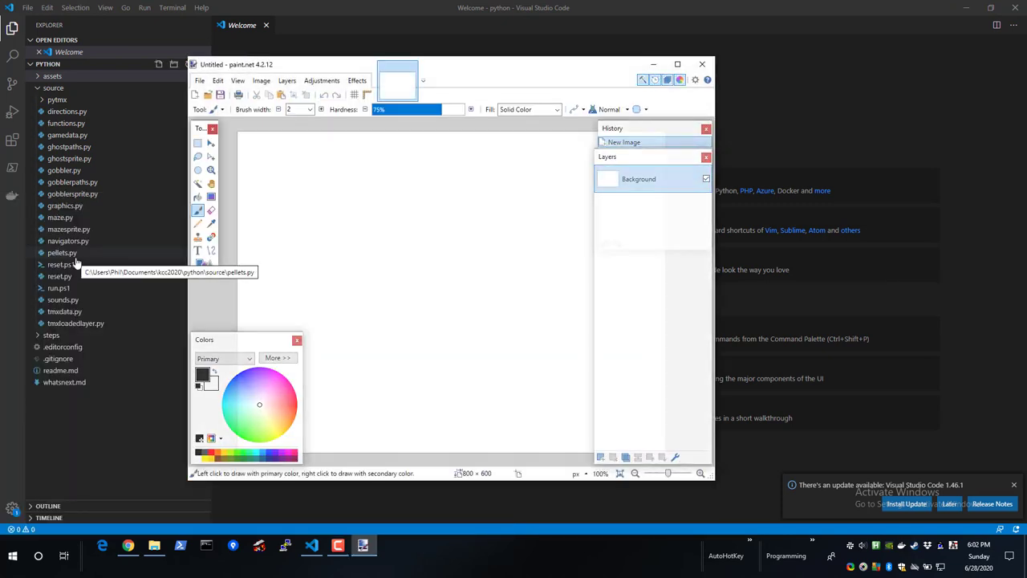
# - Start opening image files and browse to the folder Documents\kcc2020\python\assets\graphics
pyautogui.hotkey('ctrl', 'o')
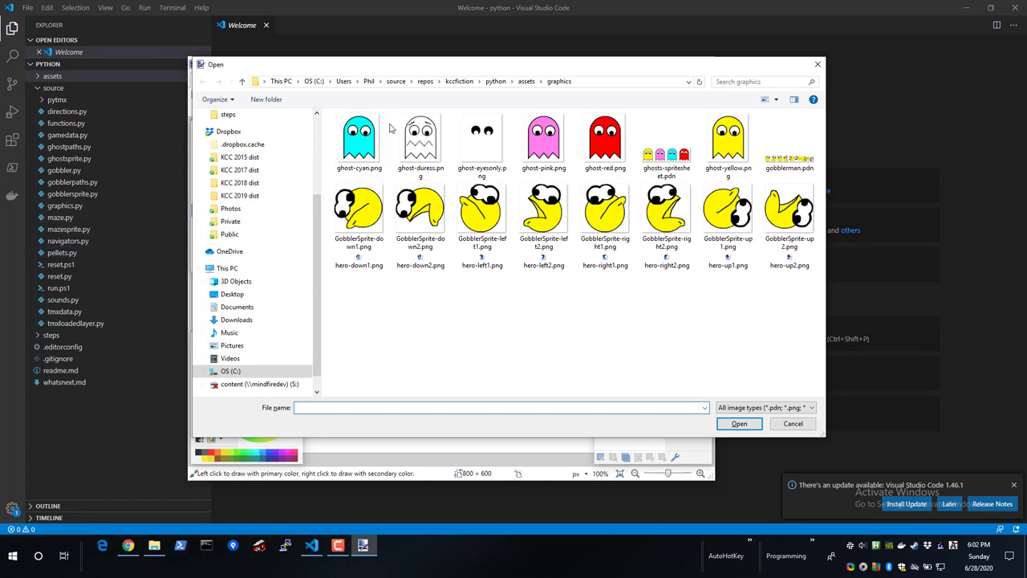
pyautogui.scroll(3, 235, 157)
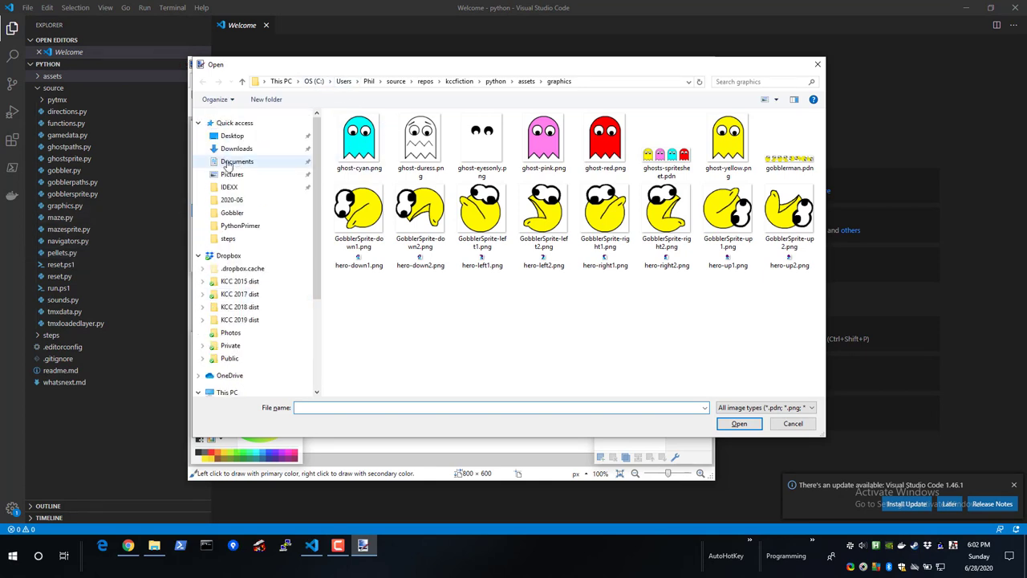
pyautogui.click(233, 162)
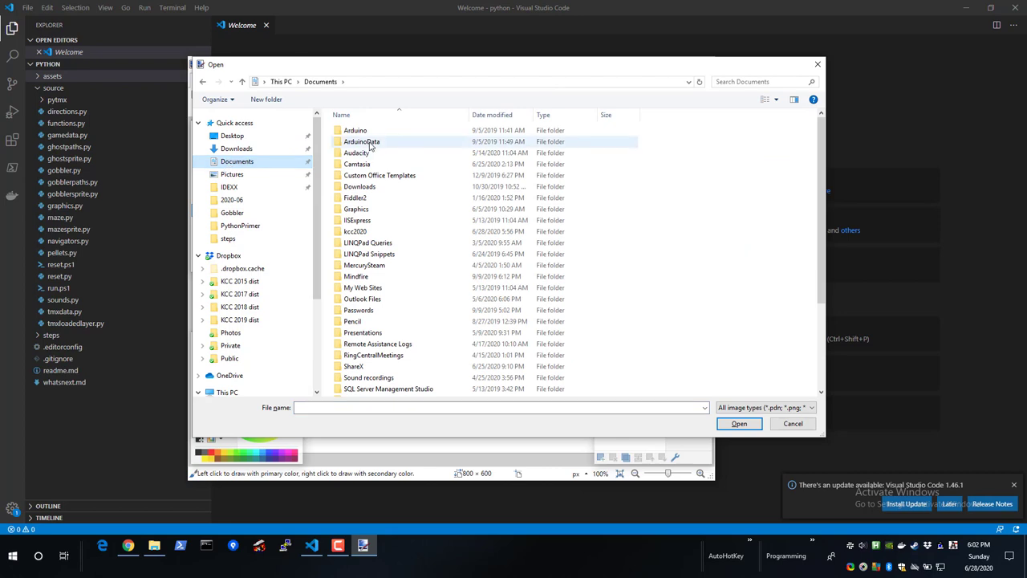
pyautogui.doubleClick(338, 232)
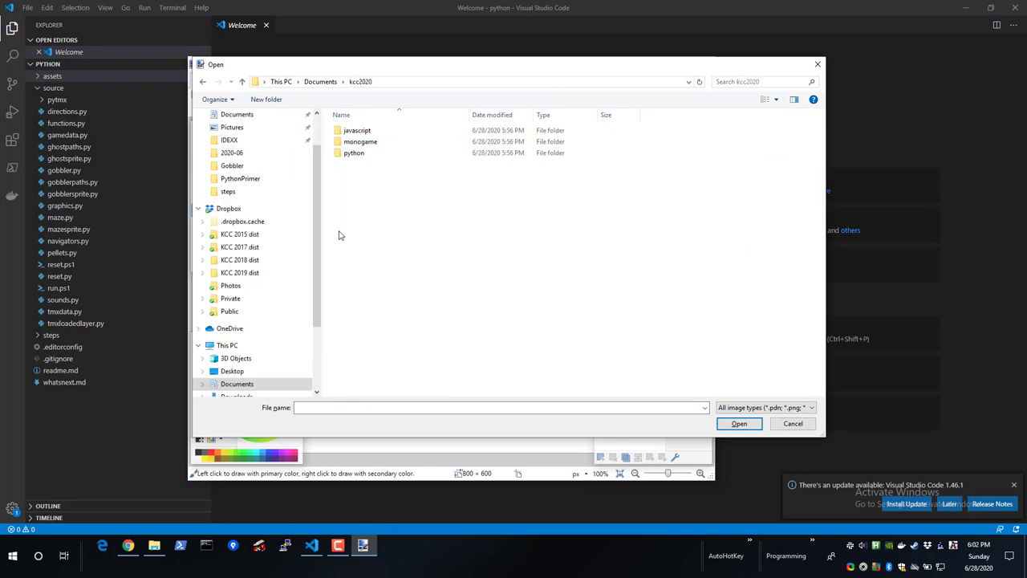
pyautogui.doubleClick(337, 153)
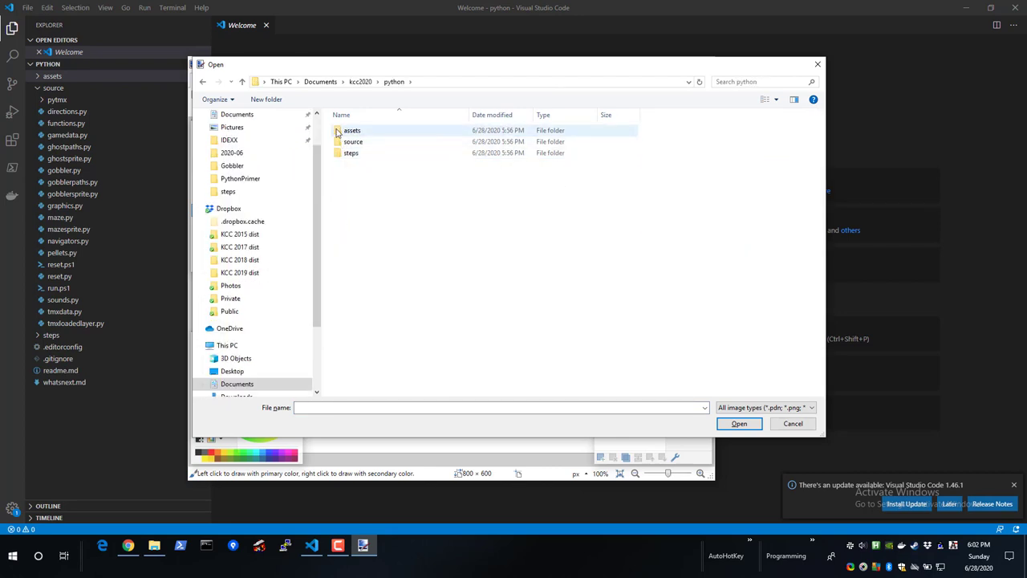
pyautogui.doubleClick(338, 134)
pyautogui.doubleClick(337, 134)
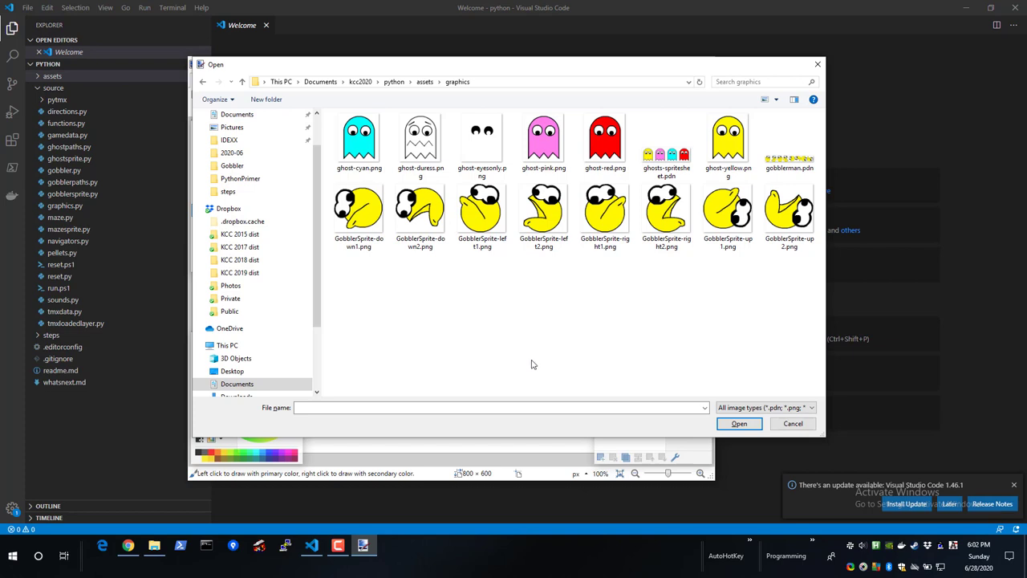
# - Open gobblerman.pdn together with all eight GobblerSprite PNG files, from GobblerSprite-down1.png to GobblerSprite-up2.png, and maximize the paint.net window
pyautogui.click(391, 219)
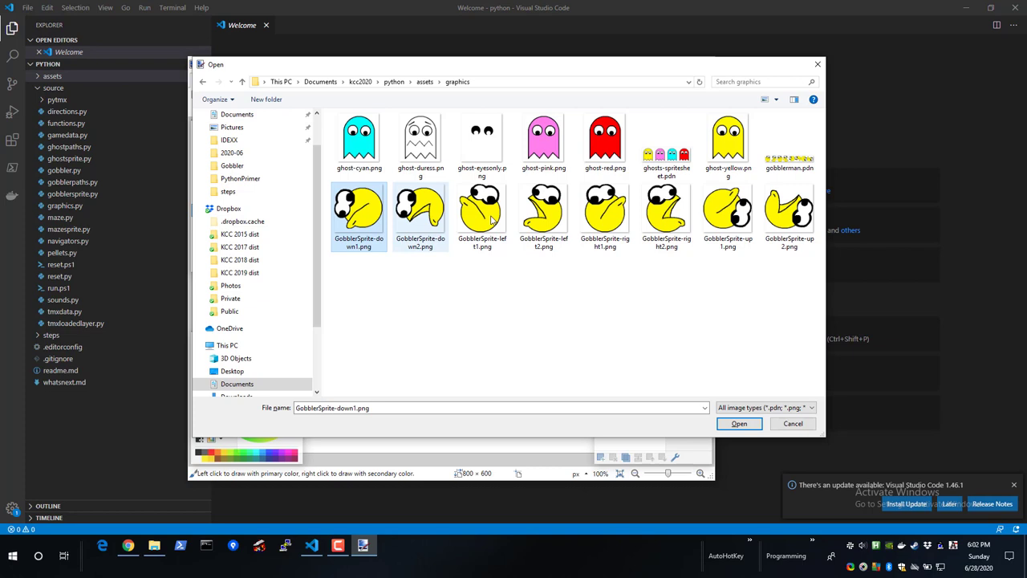
pyautogui.keyDown('shift'); pyautogui.click(797, 217); pyautogui.keyUp('shift')
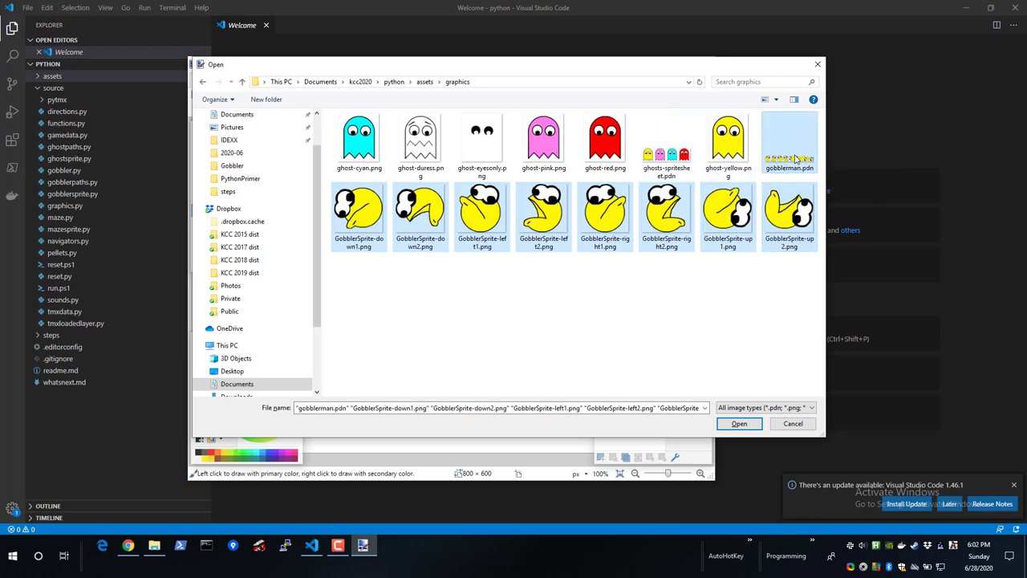
pyautogui.click(737, 423)
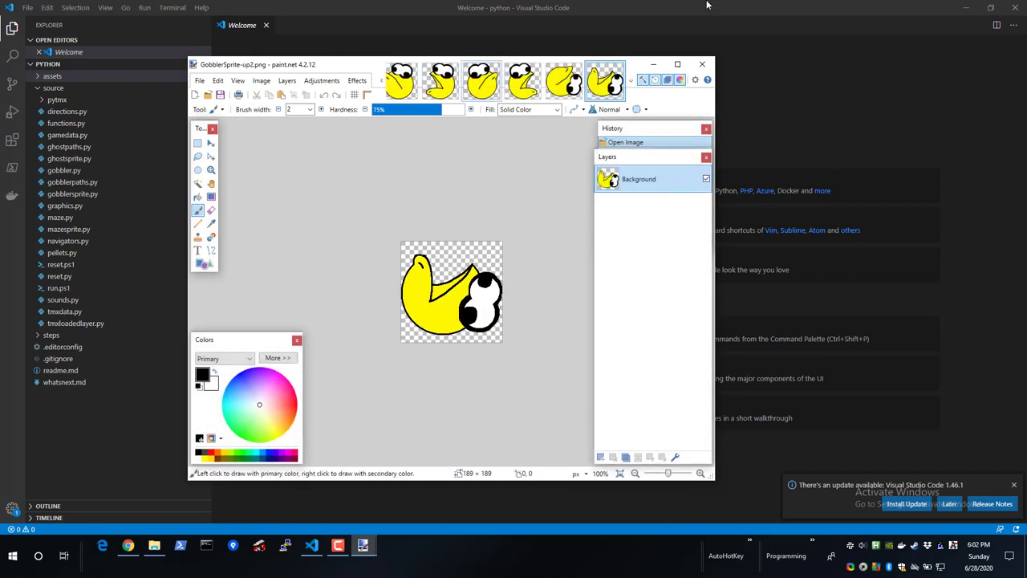
pyautogui.doubleClick(639, 64)
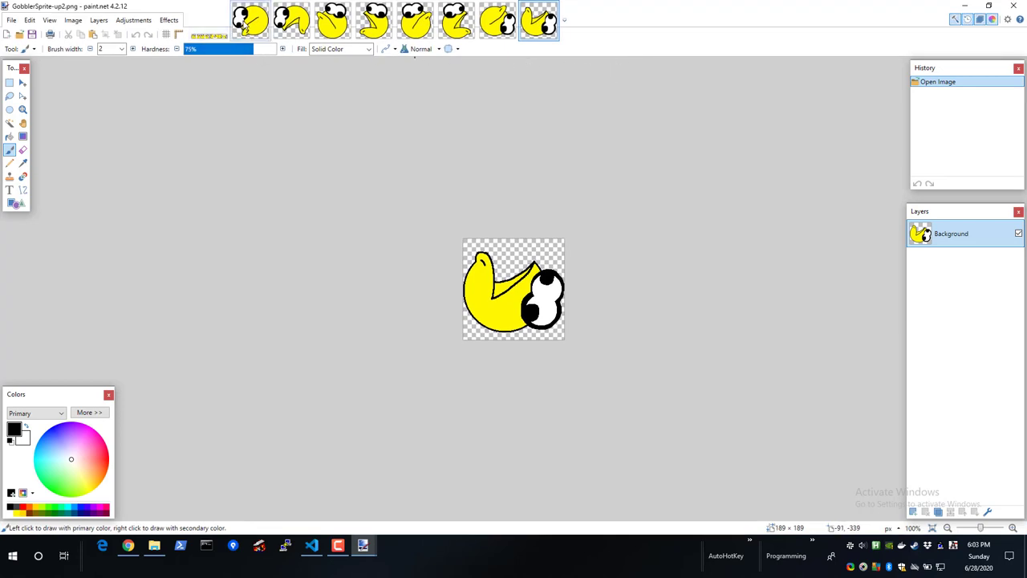
# - Examine each of the eight GobblerSprite images in turn, from GobblerSprite-down1.png through GobblerSprite-up2.png
pyautogui.click(246, 26)
pyautogui.click(292, 25)
pyautogui.click(332, 24)
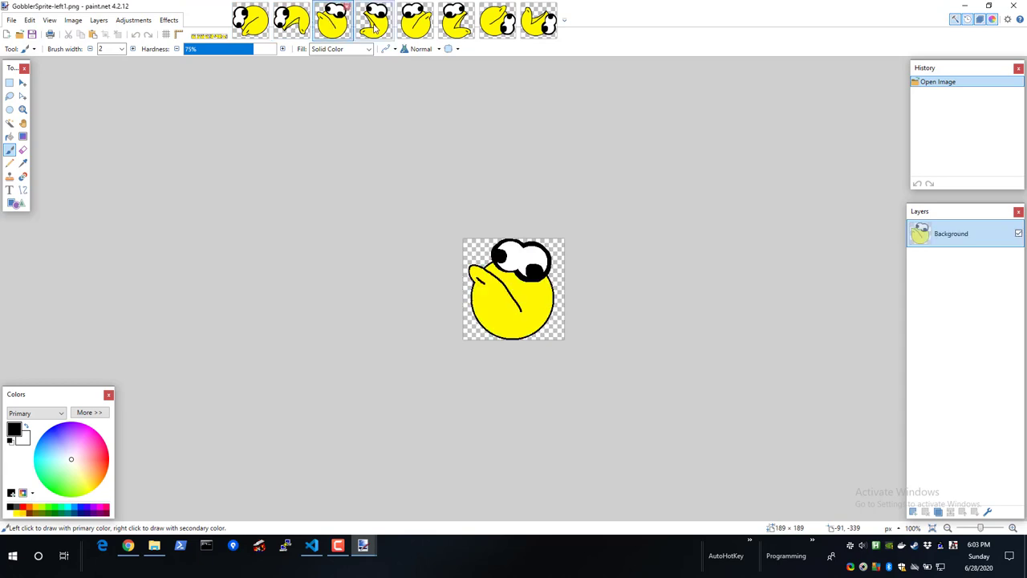
pyautogui.click(374, 24)
pyautogui.click(416, 25)
pyautogui.click(456, 25)
pyautogui.click(500, 24)
pyautogui.click(537, 24)
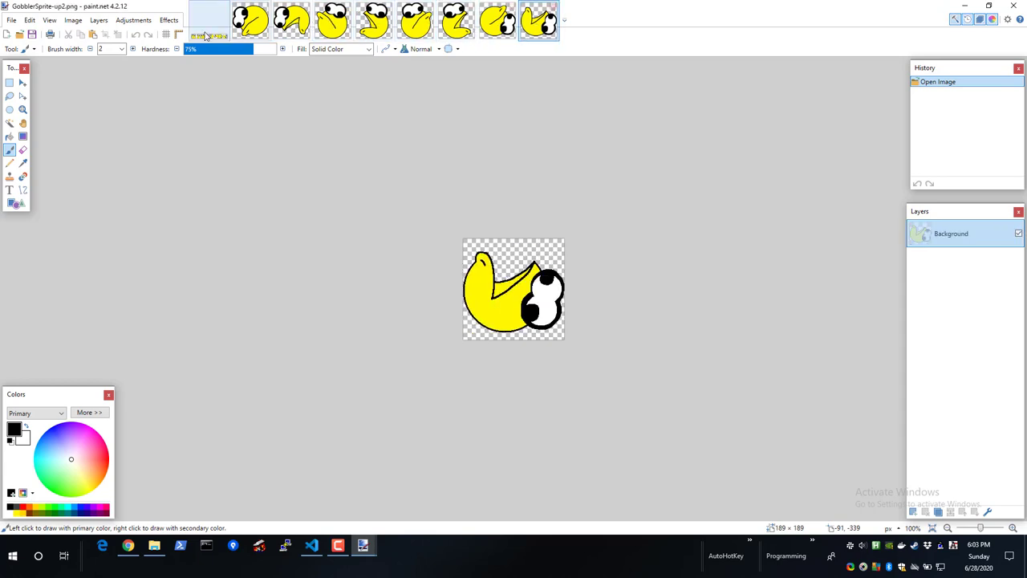
# - Show gobblerman.pdn and make a rectangular selection of about 190 × 189 px around the first sprite
pyautogui.click(207, 30)
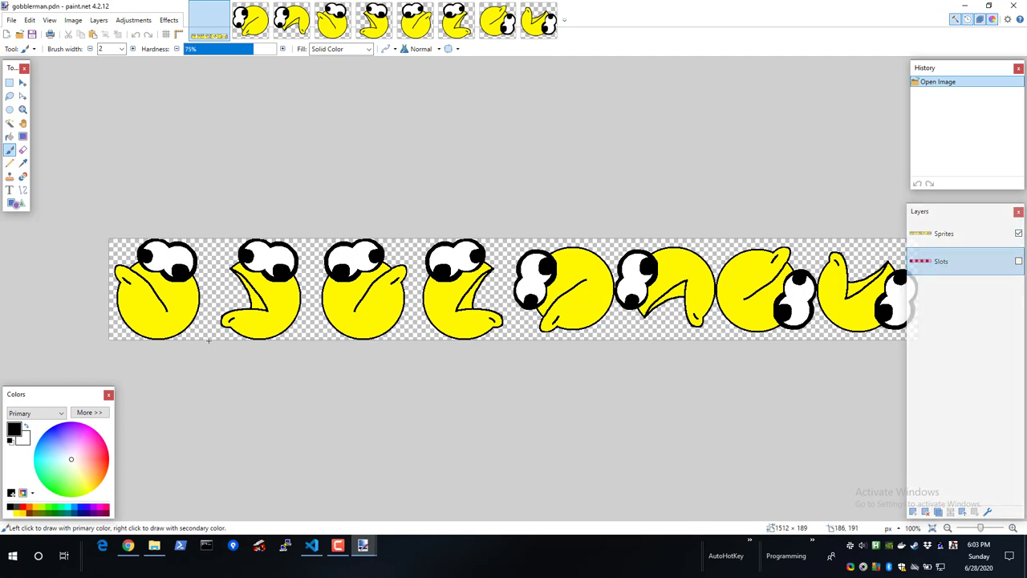
pyautogui.click(10, 83)
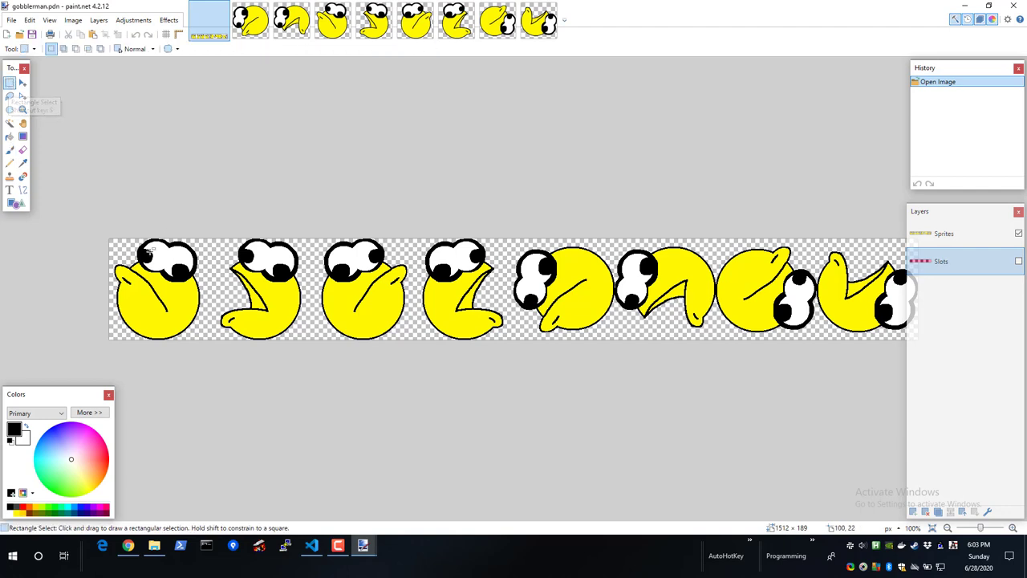
pyautogui.moveTo(105, 230); pyautogui.dragTo(210, 367)
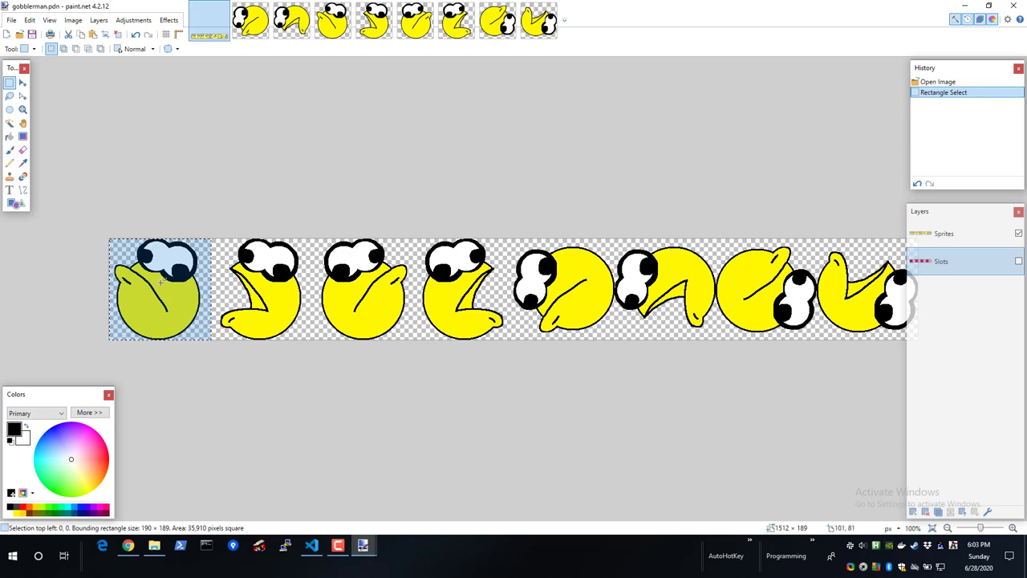
# - Make the Slots layer visible and view its layer properties without changing them
pyautogui.click(1019, 262)
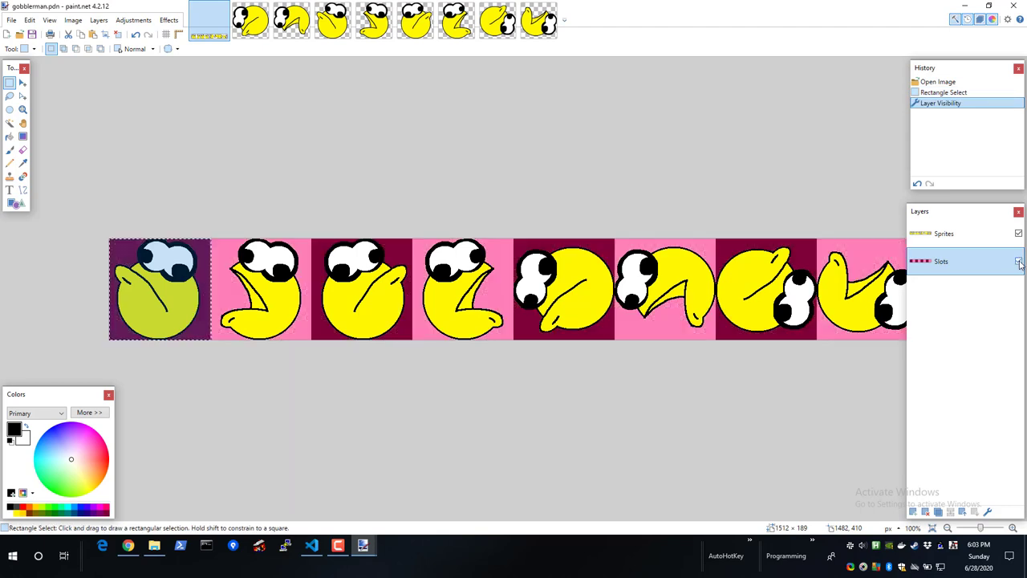
pyautogui.doubleClick(952, 265)
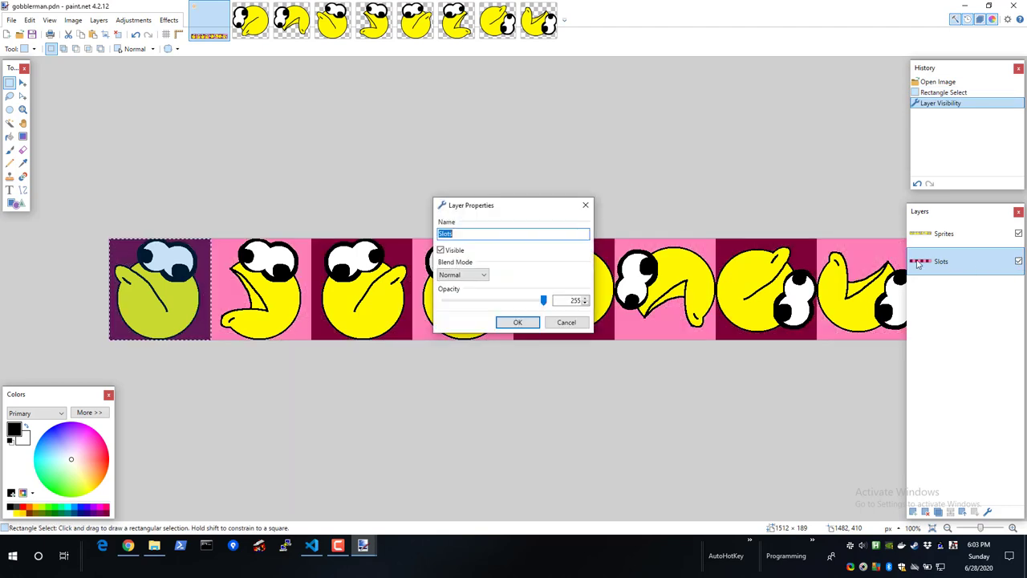
pyautogui.click(567, 324)
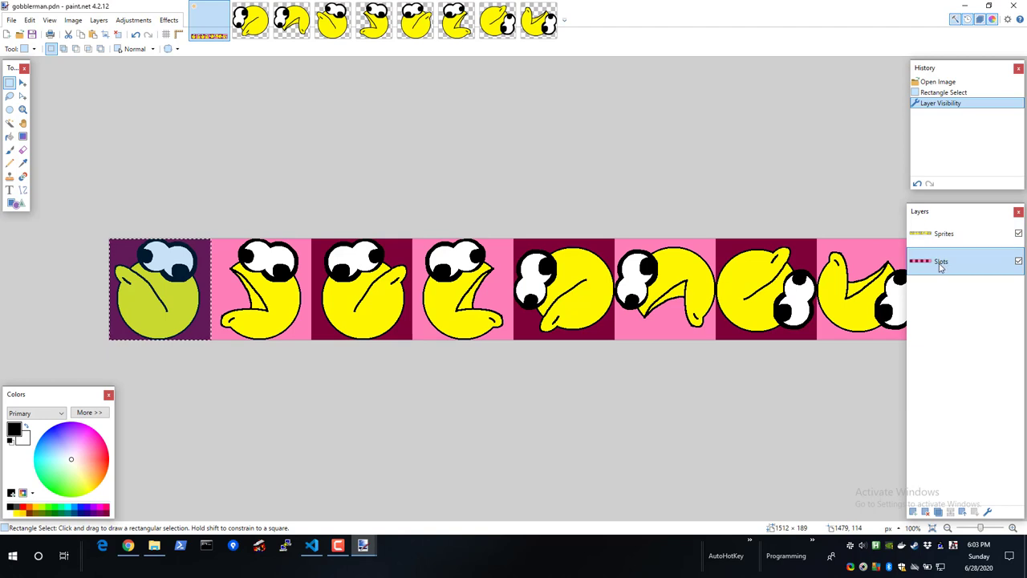
# - Move the Slots layer above the Sprites layer and back beneath it, leaving Slots as the active layer
pyautogui.moveTo(941, 268); pyautogui.dragTo(948, 239)
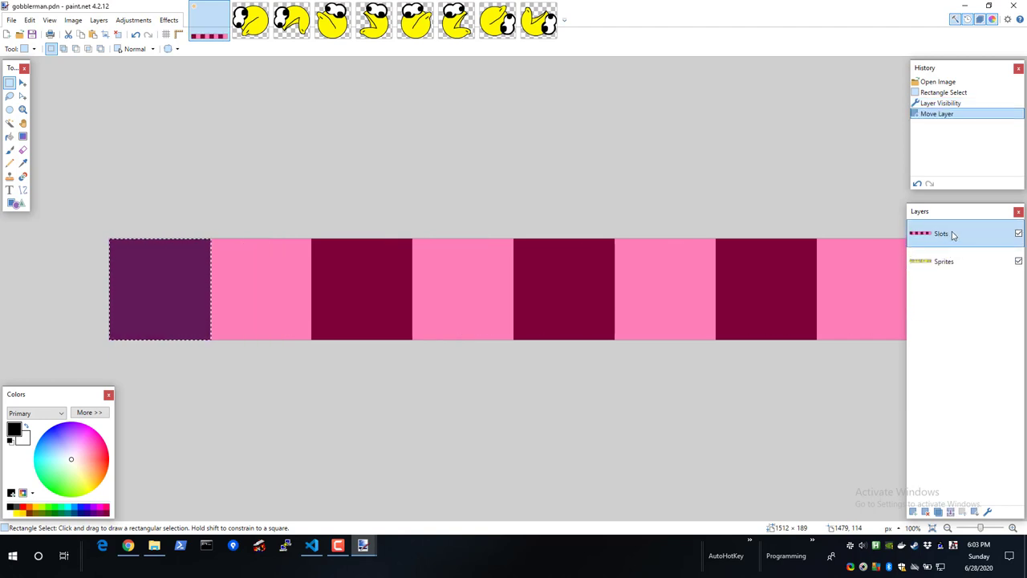
pyautogui.moveTo(953, 235); pyautogui.dragTo(954, 255)
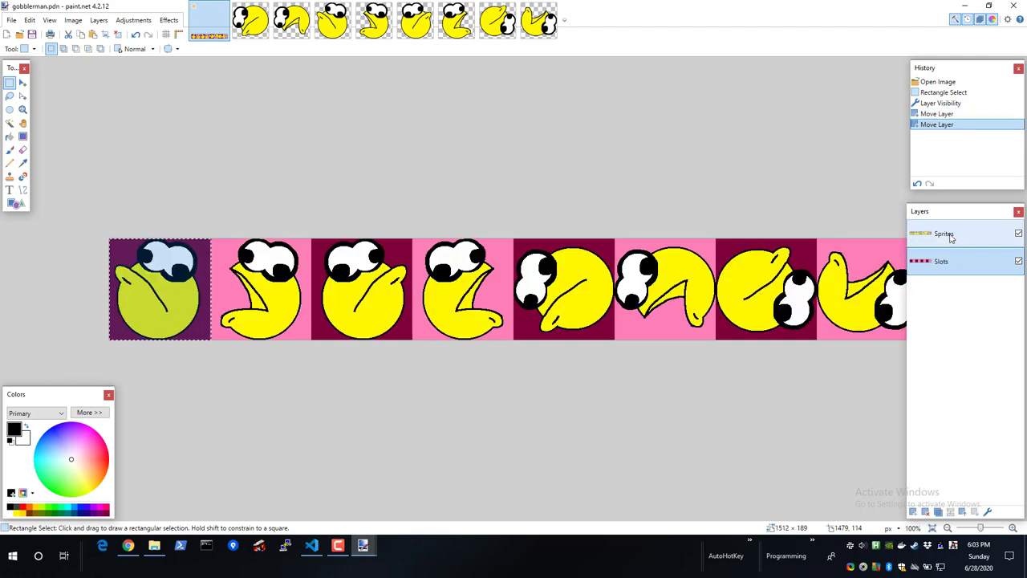
pyautogui.click(951, 237)
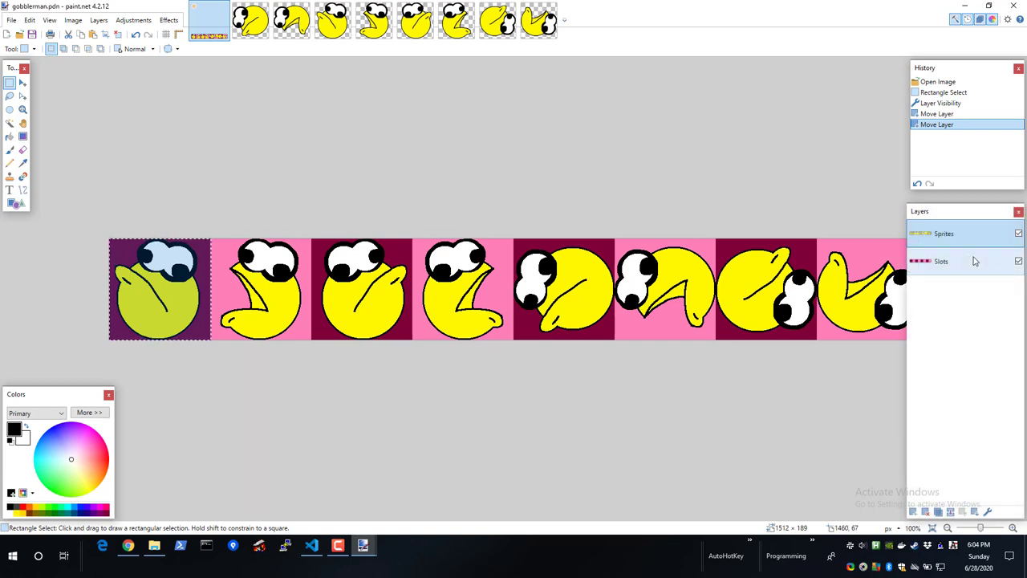
pyautogui.click(947, 265)
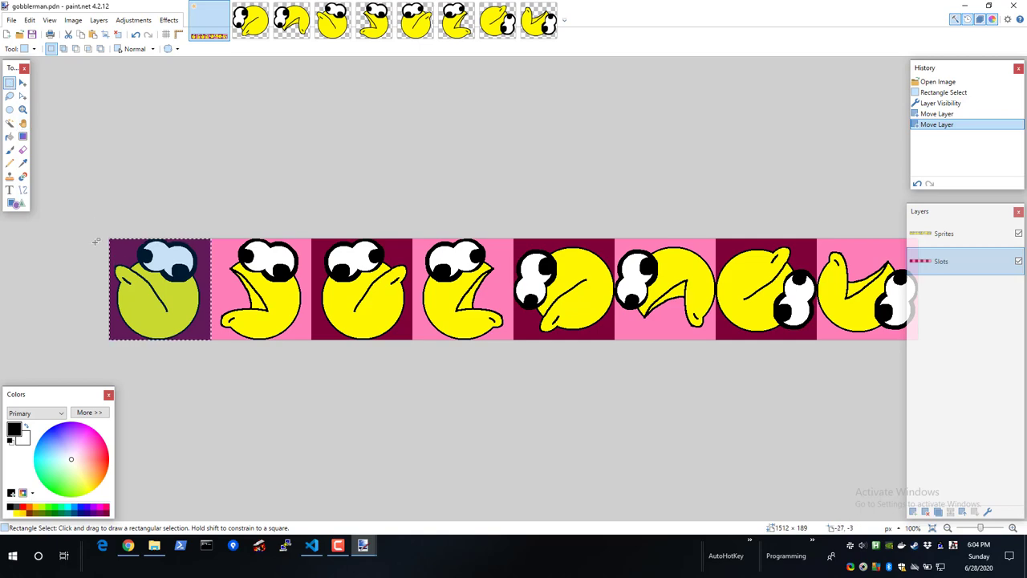
# - Reselect the first sprite's slot with Rectangle Select so the selection is 189 × 189 px, matching the slot edges
pyautogui.keyDown('ctrl'); pyautogui.scroll(3, 200, 324); pyautogui.keyUp('ctrl')
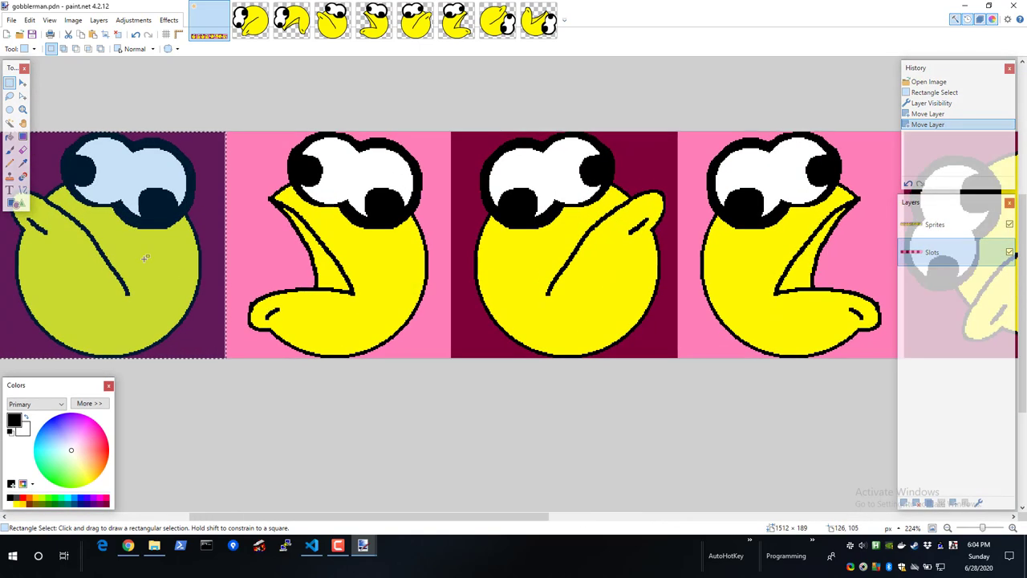
pyautogui.moveTo(186, 127); pyautogui.dragTo(425, 376)
pyautogui.keyDown('ctrl'); pyautogui.scroll(2, 417, 362); pyautogui.keyUp('ctrl')
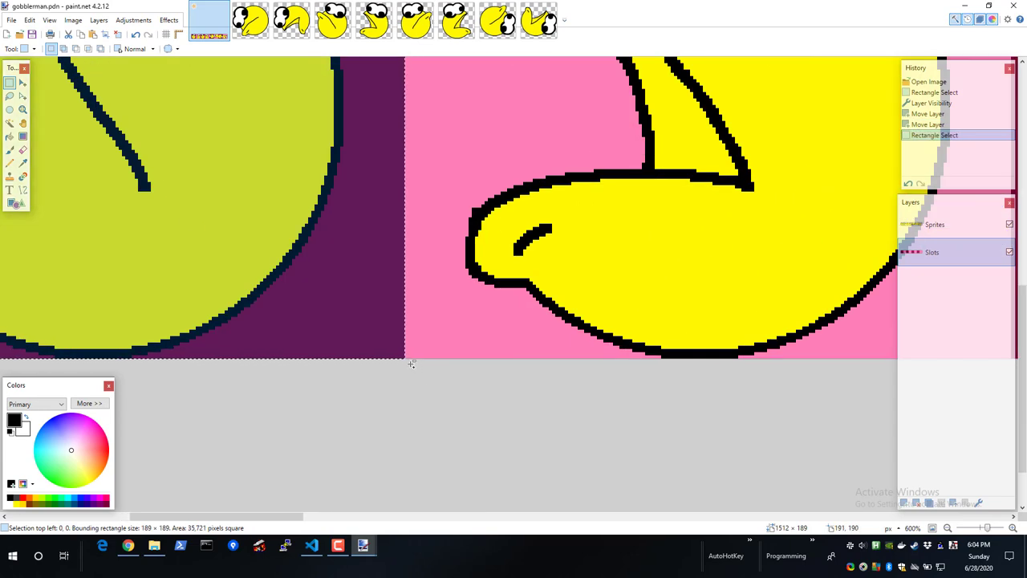
pyautogui.keyDown('ctrl'); pyautogui.scroll(-2, 406, 360); pyautogui.keyUp('ctrl')
pyautogui.keyDown('ctrl'); pyautogui.scroll(-1, 390, 350); pyautogui.keyUp('ctrl')
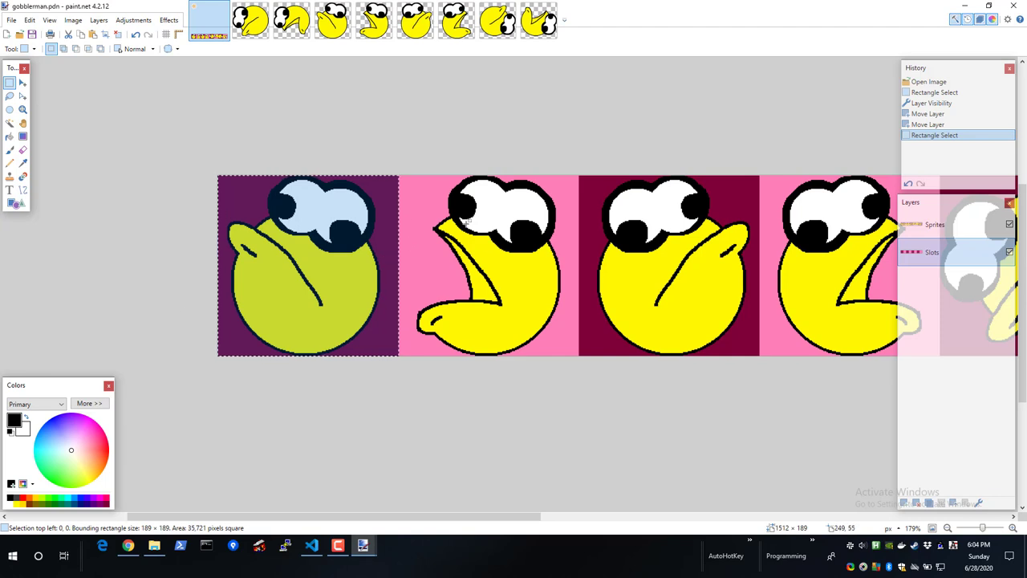
# - Paint trial black Paintbrush strokes across the selected first slot on the Slots layer and undo them
pyautogui.click(10, 150)
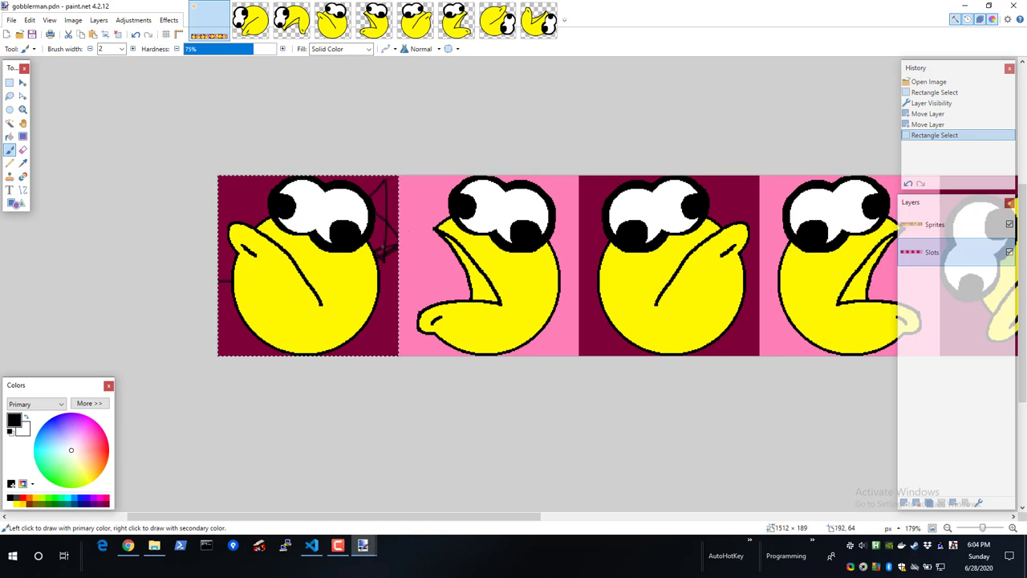
pyautogui.moveTo(416, 218)
pyautogui.mouseDown()
pyautogui.moveTo(403, 252)
pyautogui.moveTo(405, 185)
pyautogui.moveTo(405, 313)
pyautogui.moveTo(414, 280)
pyautogui.moveTo(376, 340)
pyautogui.mouseUp()
pyautogui.hotkey('ctrl', 'z')
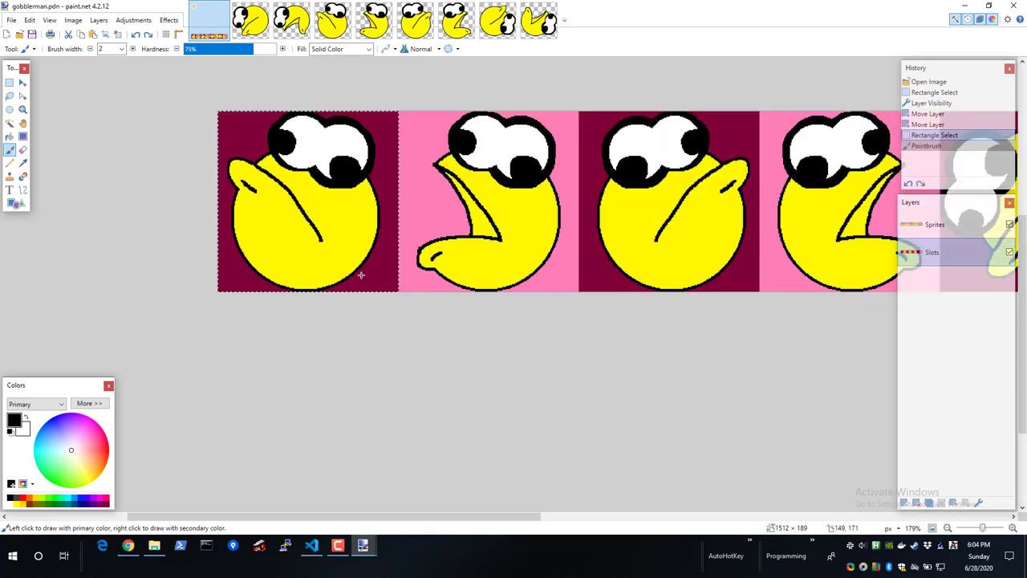
# - Hide the Slots layer and close gobblerman.pdn without saving its changes
pyautogui.keyDown('shift'); pyautogui.hscroll(5, 357, 274); pyautogui.keyUp('shift')
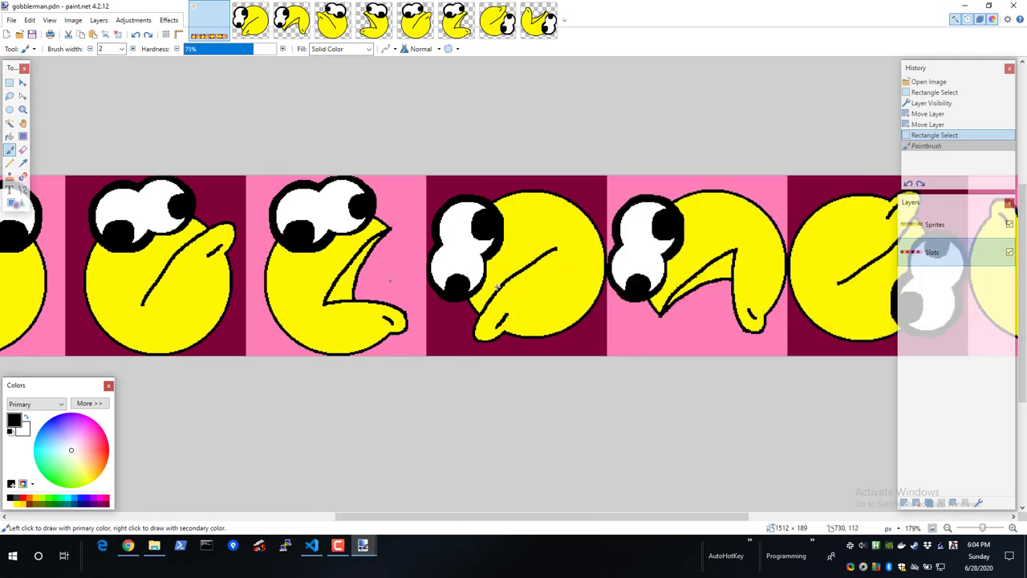
pyautogui.click(1009, 252)
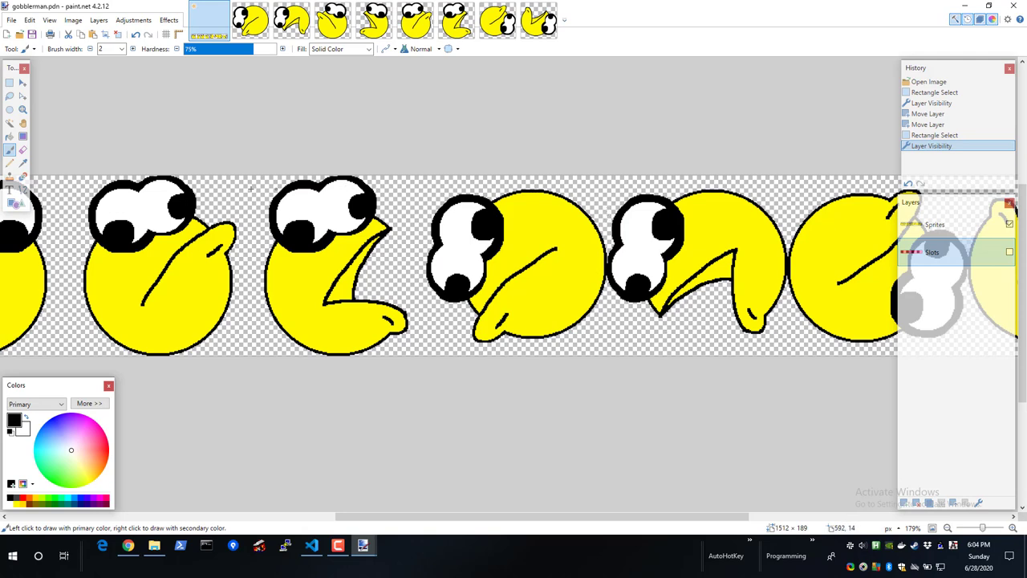
pyautogui.hscroll(-10, 419, 248)
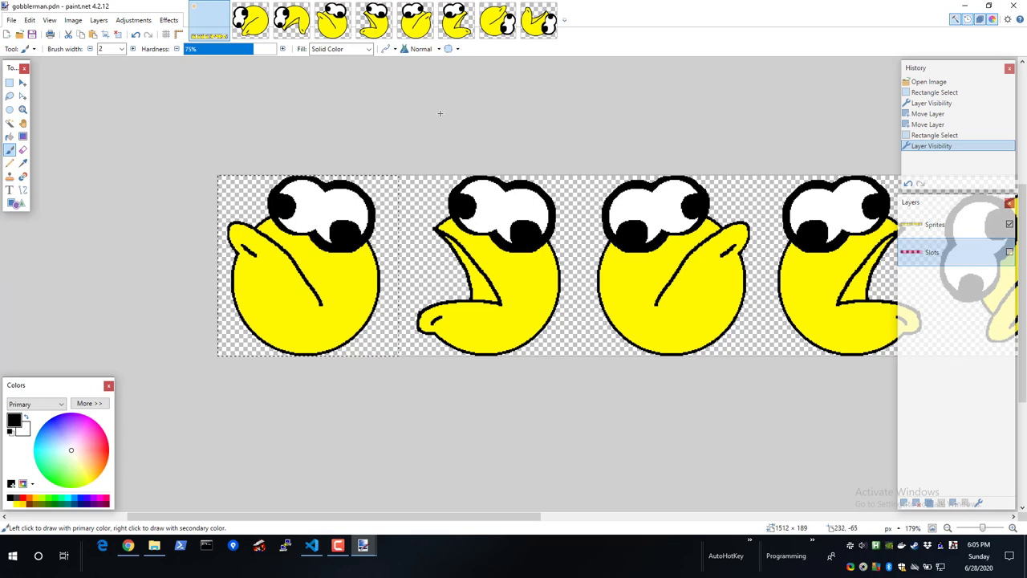
pyautogui.click(223, 8)
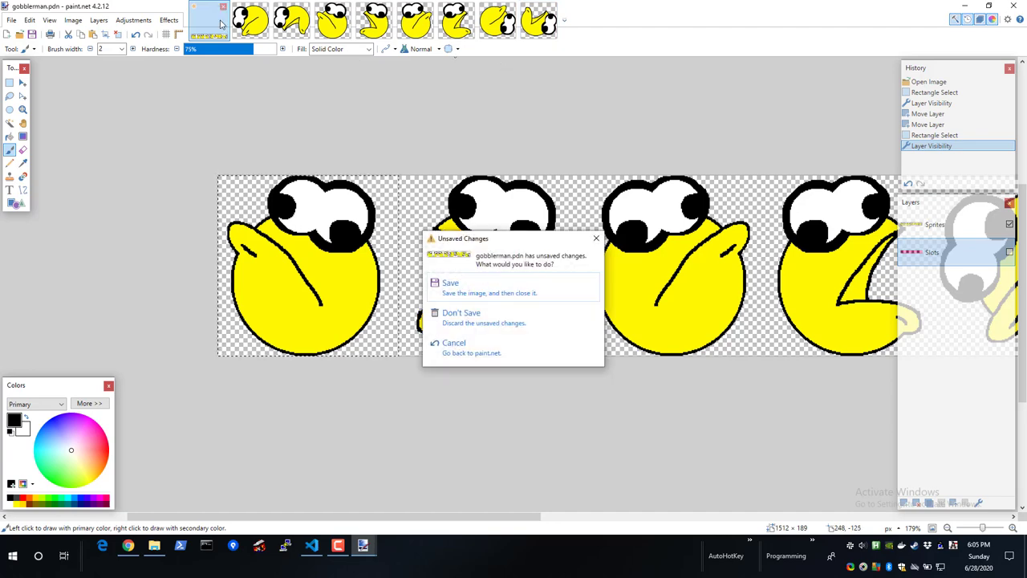
pyautogui.click(463, 321)
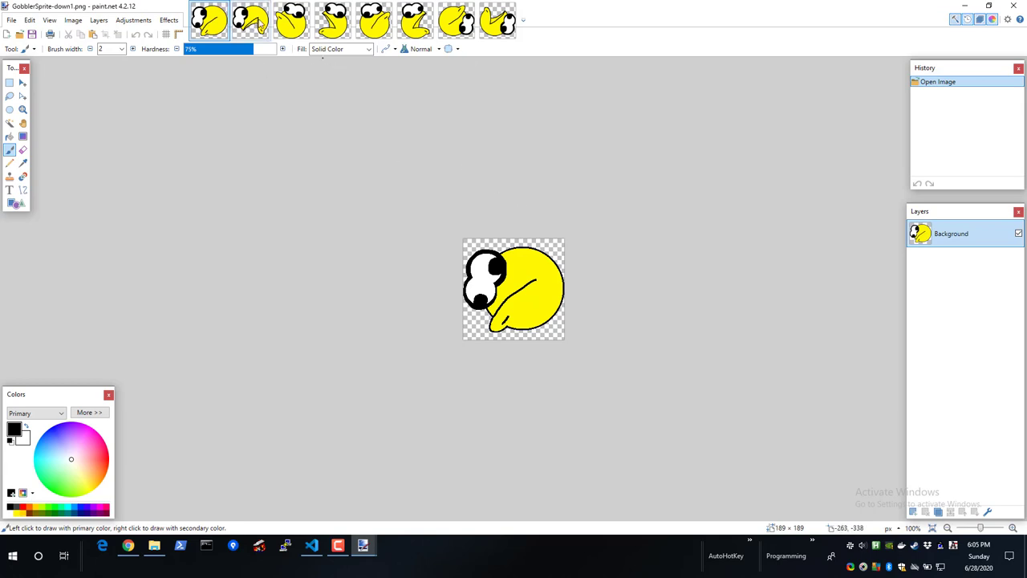
# - Compare GobblerSprite-left1.png and GobblerSprite-left2.png by switching repeatedly between them to preview the mouth animation
pyautogui.click(302, 25)
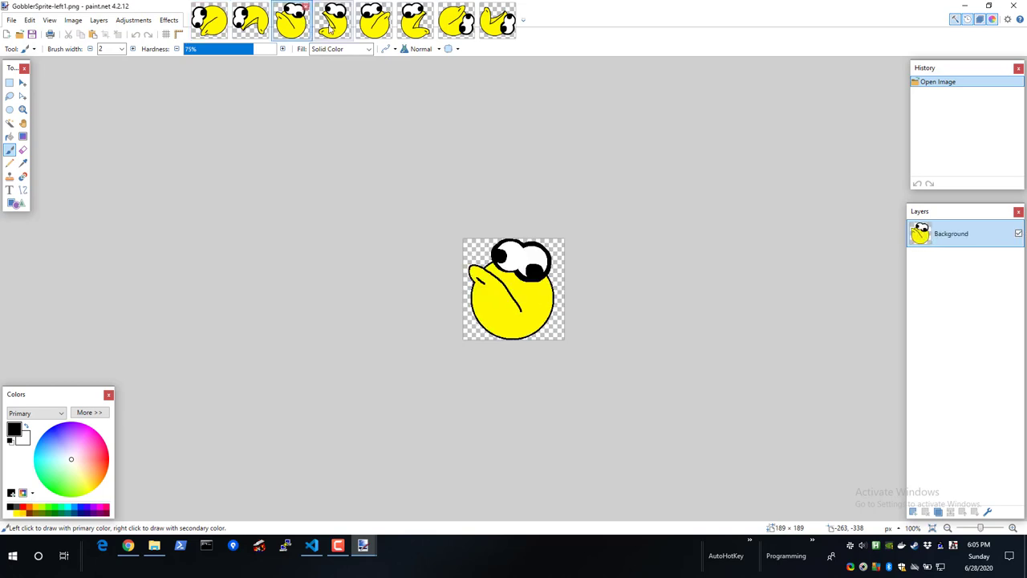
pyautogui.click(329, 24)
pyautogui.click(297, 24)
pyautogui.click(332, 24)
pyautogui.click(295, 24)
pyautogui.click(332, 24)
pyautogui.click(295, 24)
pyautogui.click(332, 24)
pyautogui.click(295, 24)
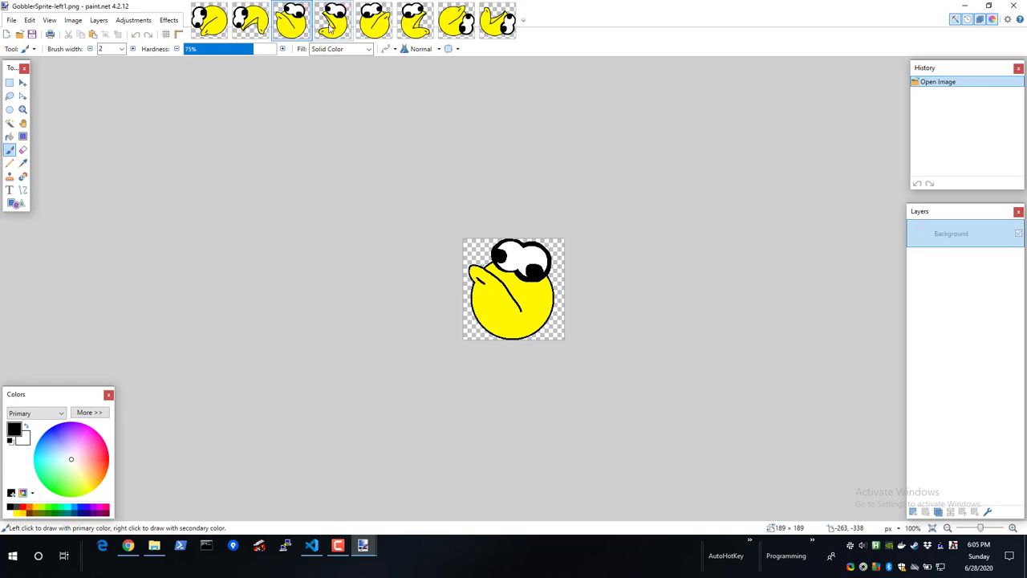
pyautogui.click(331, 24)
pyautogui.click(296, 24)
pyautogui.click(331, 24)
pyautogui.click(295, 24)
pyautogui.click(331, 24)
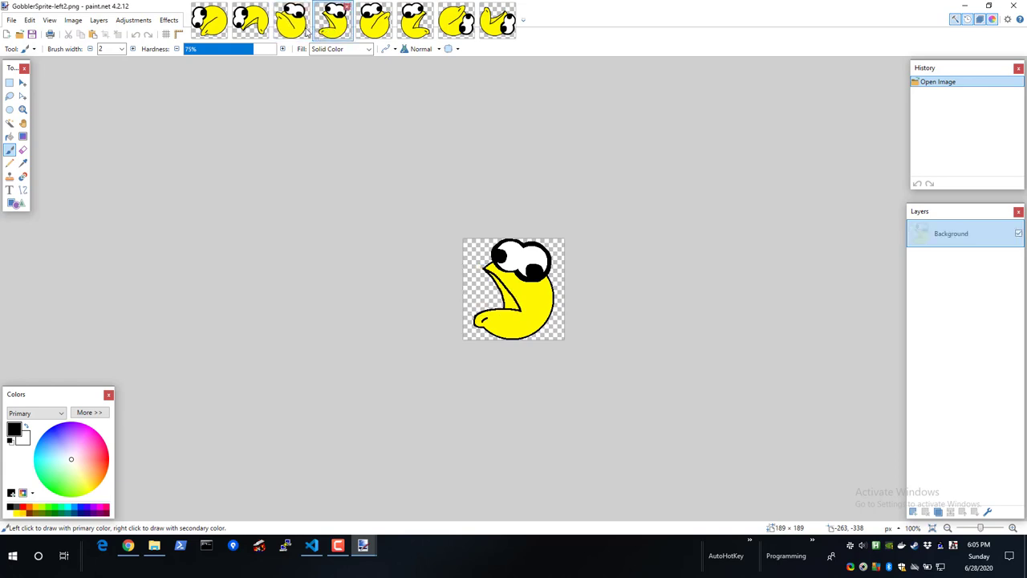
# - Alternate between the closed-mouth and open-mouth left-facing Gobbler frames to keep previewing the chewing motion
pyautogui.click(295, 24)
pyautogui.click(332, 24)
pyautogui.click(295, 24)
pyautogui.click(332, 24)
pyautogui.click(295, 24)
pyautogui.click(331, 25)
pyautogui.click(295, 24)
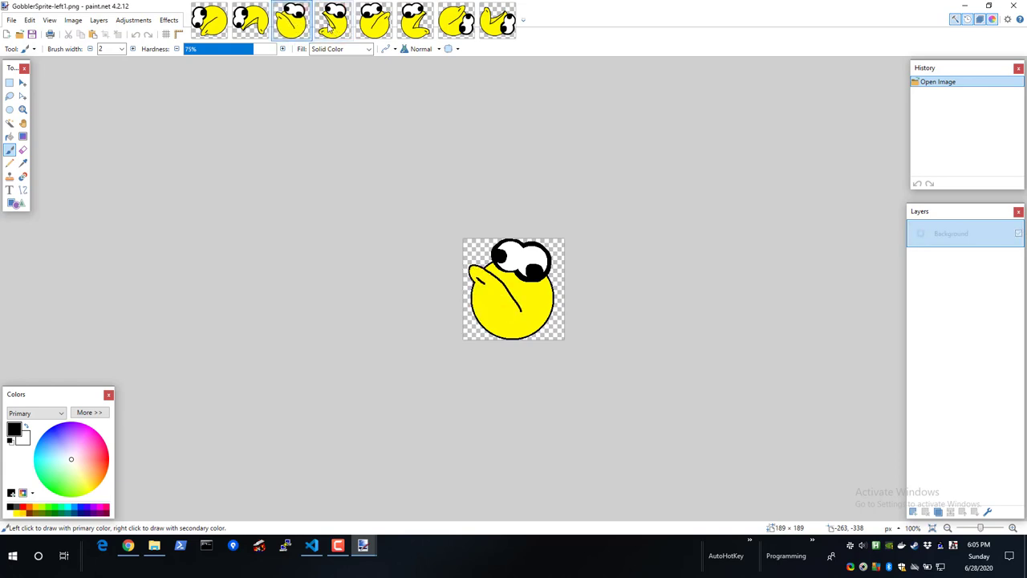
pyautogui.click(331, 25)
pyautogui.click(295, 24)
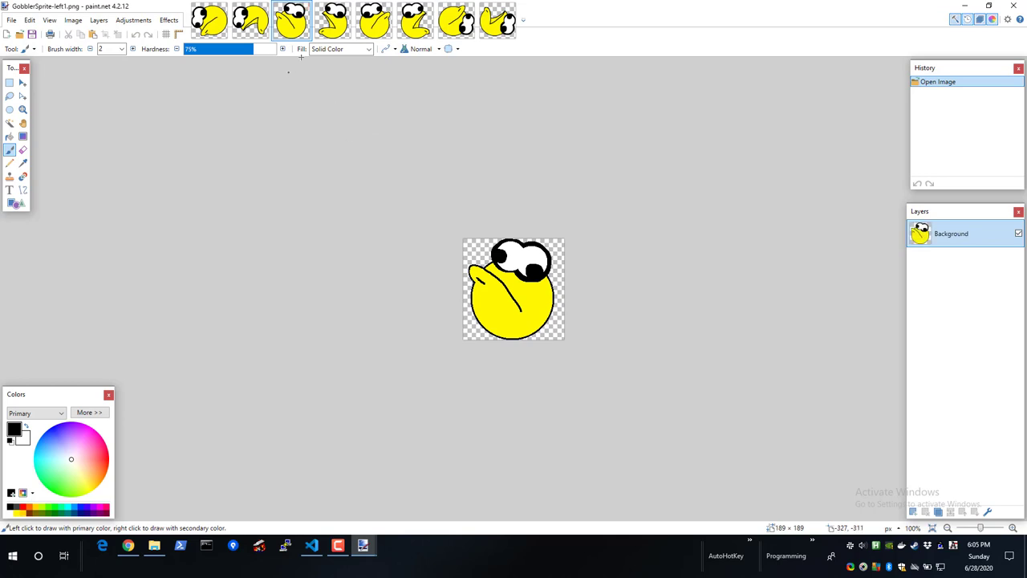
# - View the down, left, right and up Gobbler sprite images in turn to compare the frames for each direction
pyautogui.click(215, 26)
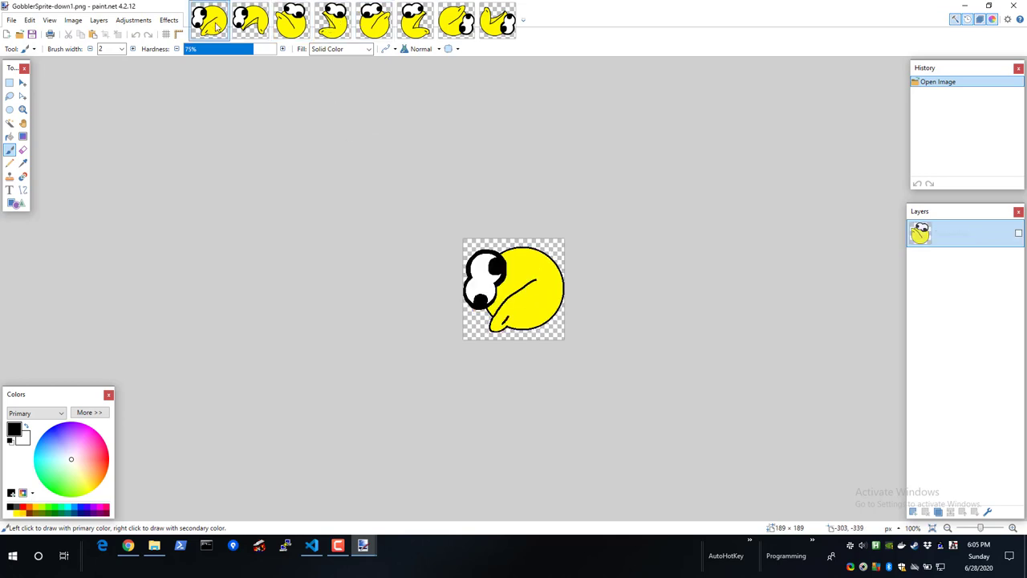
pyautogui.click(291, 24)
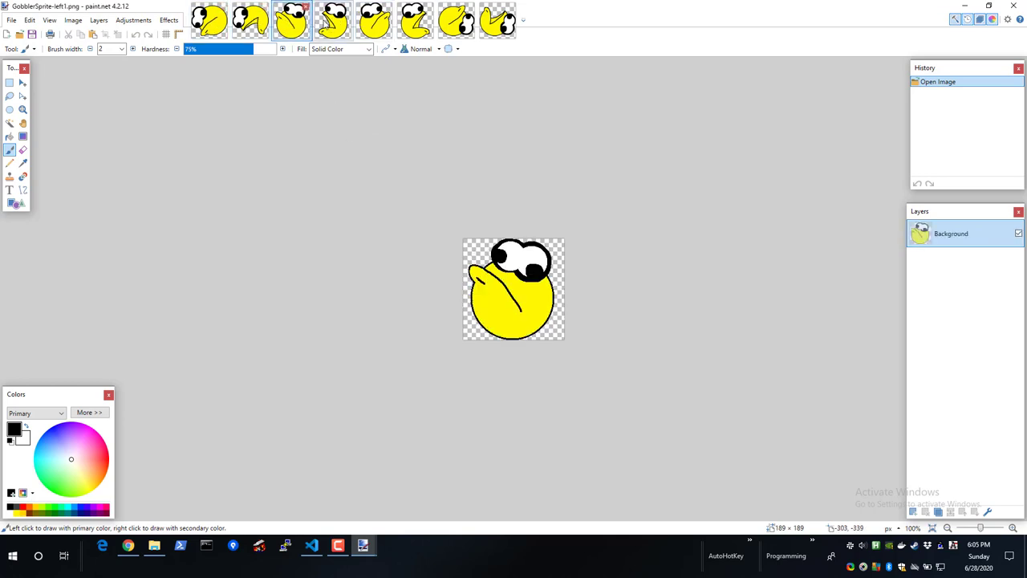
pyautogui.click(337, 24)
pyautogui.click(372, 28)
pyautogui.click(399, 26)
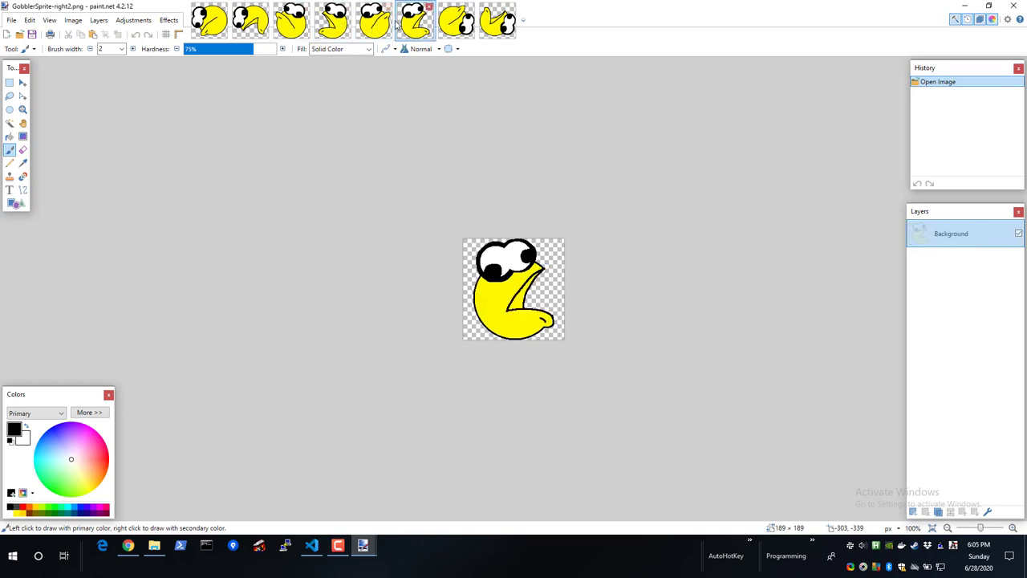
pyautogui.click(456, 22)
pyautogui.click(497, 23)
pyautogui.click(375, 24)
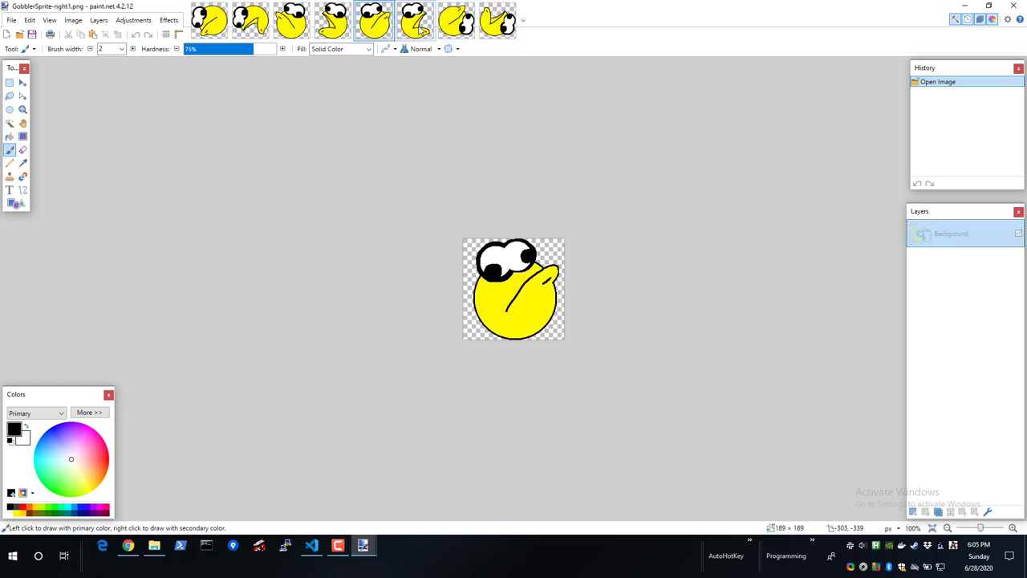
pyautogui.click(455, 23)
pyautogui.click(497, 22)
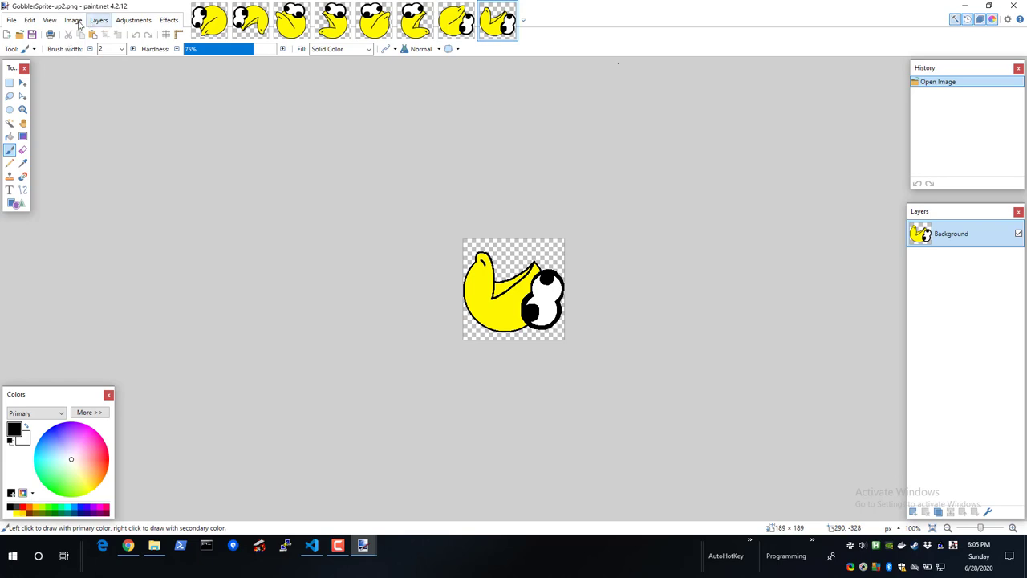
# - Browse the ghost images in the graphics folder, including the cyan, pink, red and yellow ghosts, without opening any file
pyautogui.click(12, 20)
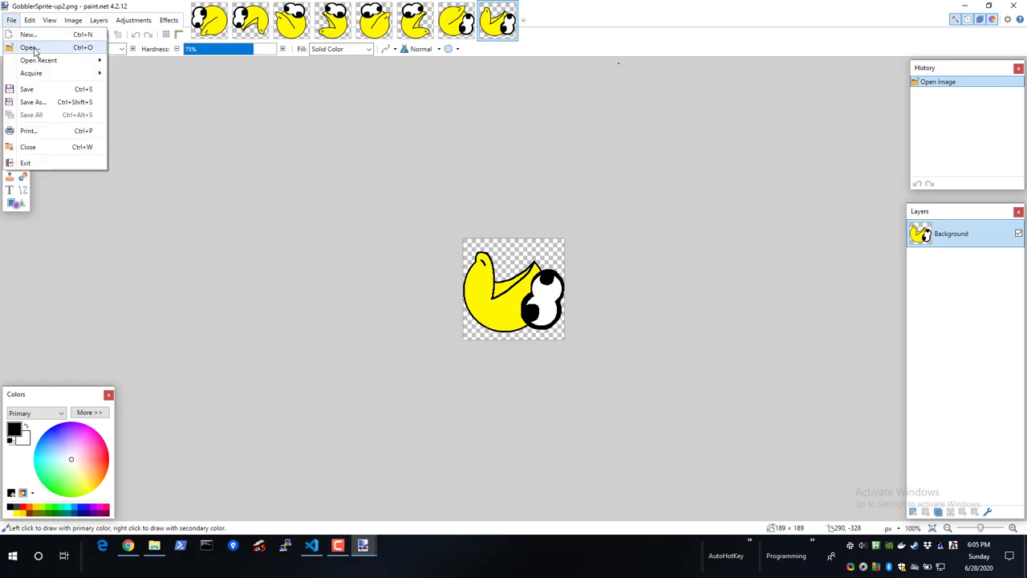
pyautogui.click(36, 47)
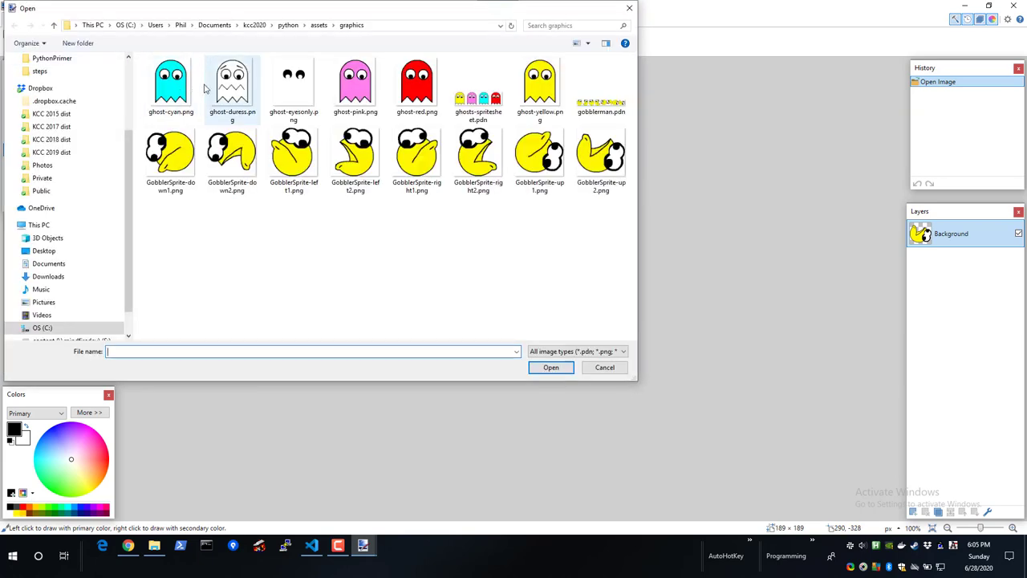
pyautogui.click(186, 88)
pyautogui.click(357, 85)
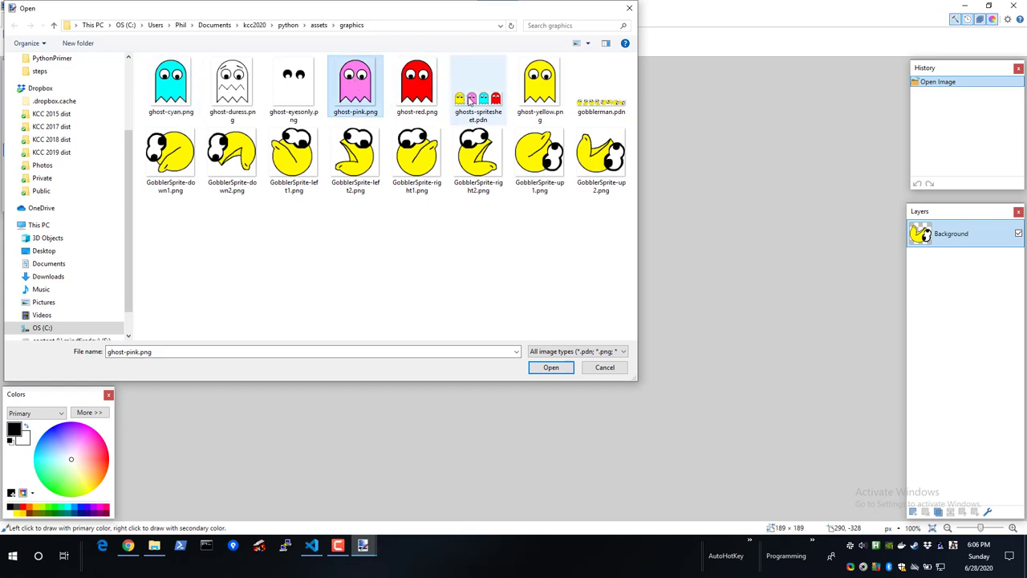
pyautogui.click(498, 104)
pyautogui.click(356, 84)
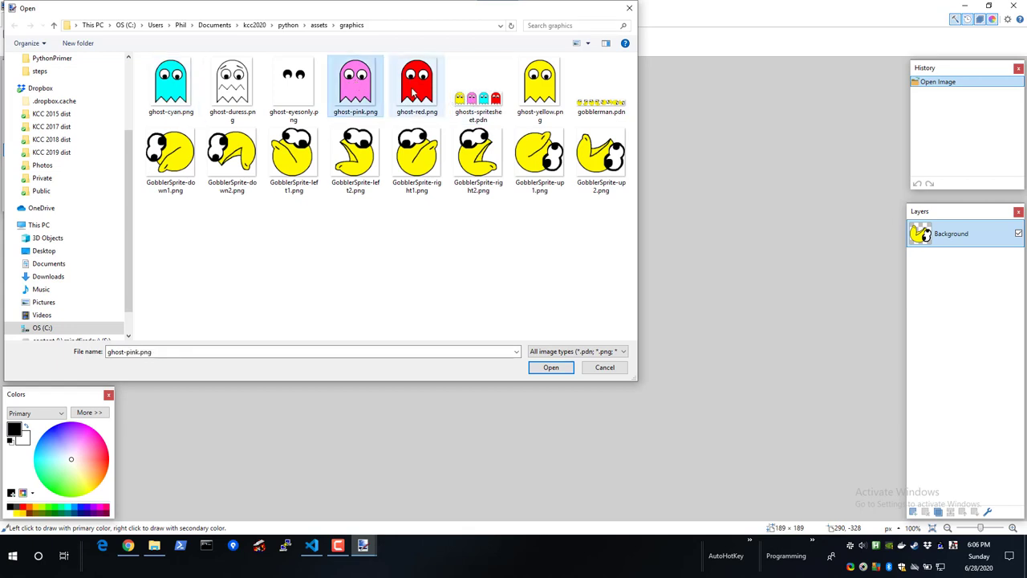
pyautogui.click(416, 84)
pyautogui.click(536, 88)
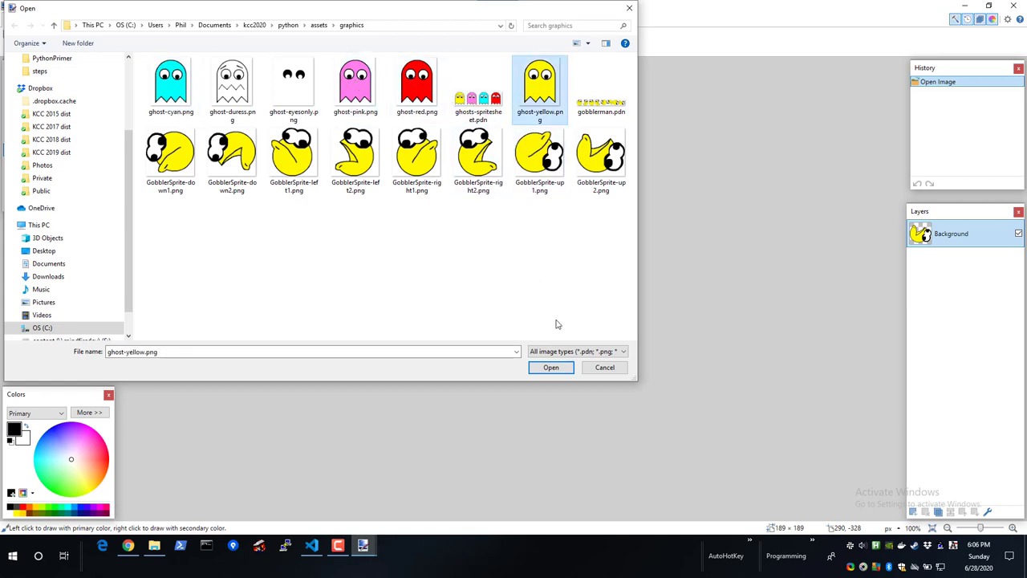
pyautogui.click(604, 367)
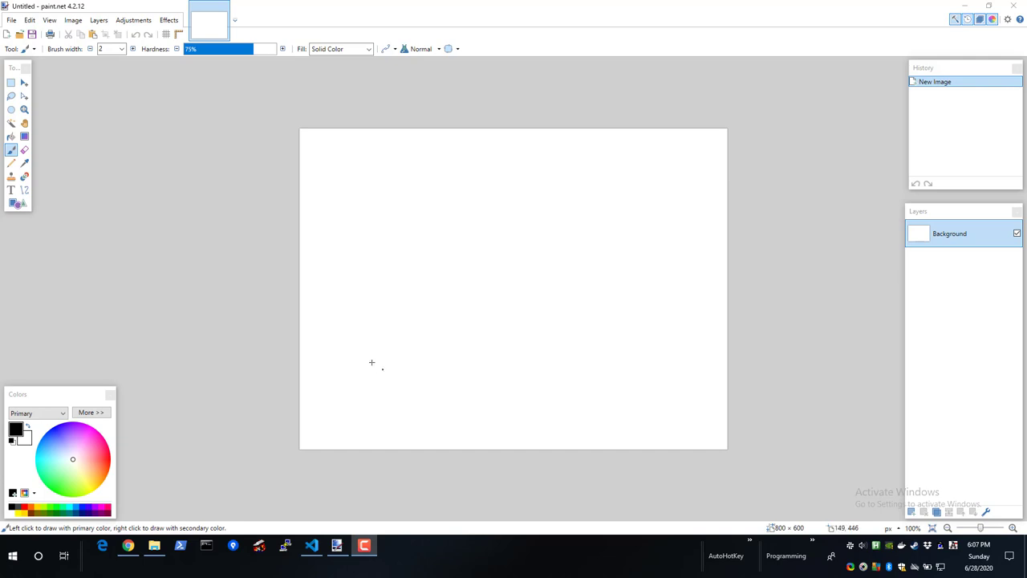
# - Open GobblerTileSheet.pdn from the tiles folder inside assets
pyautogui.click(12, 21)
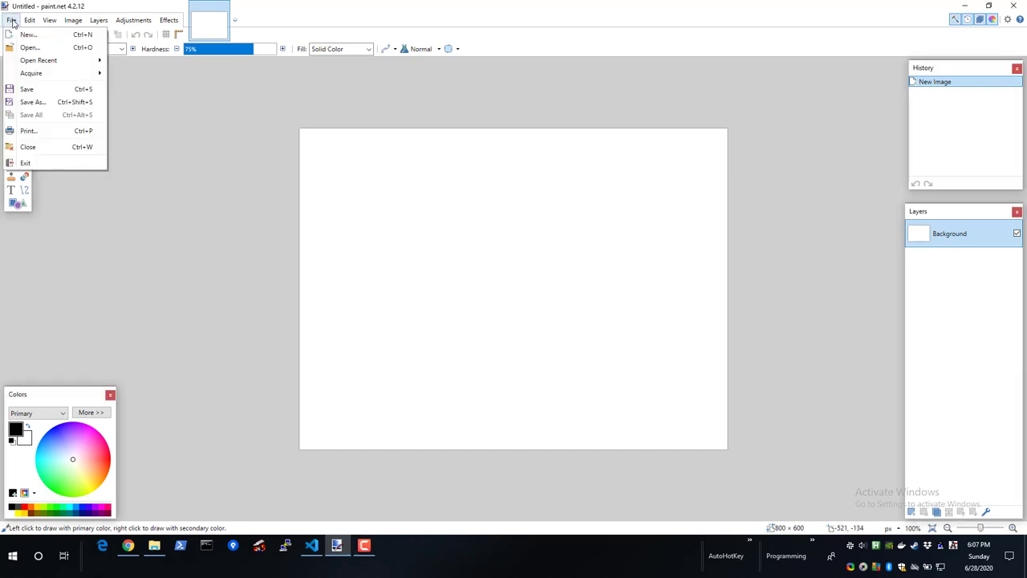
pyautogui.click(25, 48)
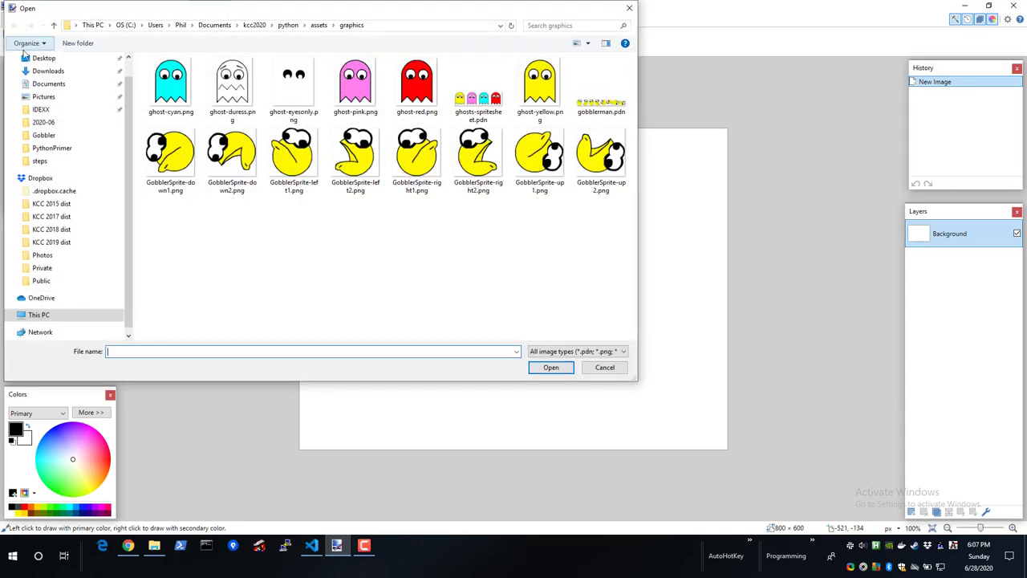
pyautogui.click(319, 26)
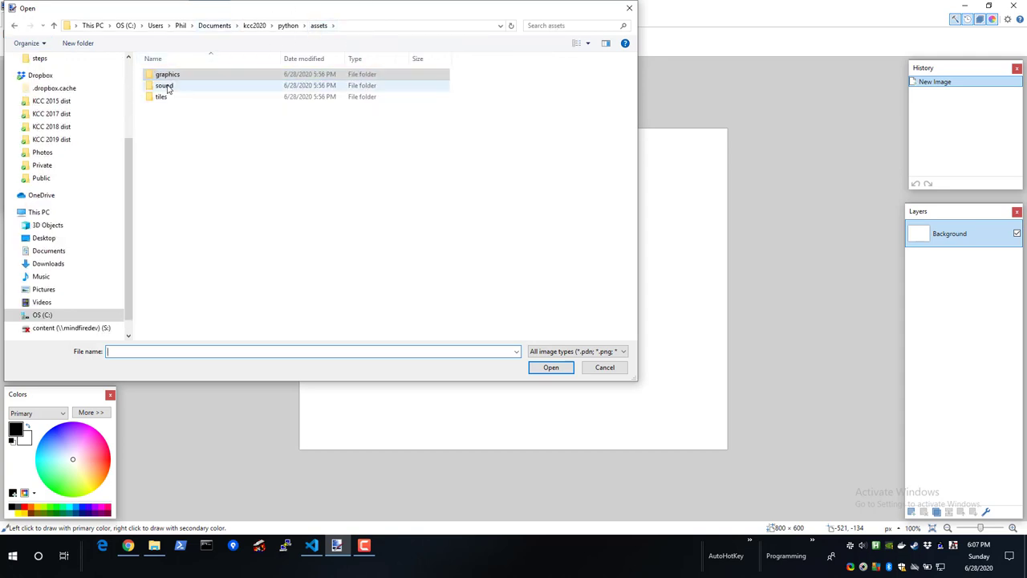
pyautogui.doubleClick(161, 96)
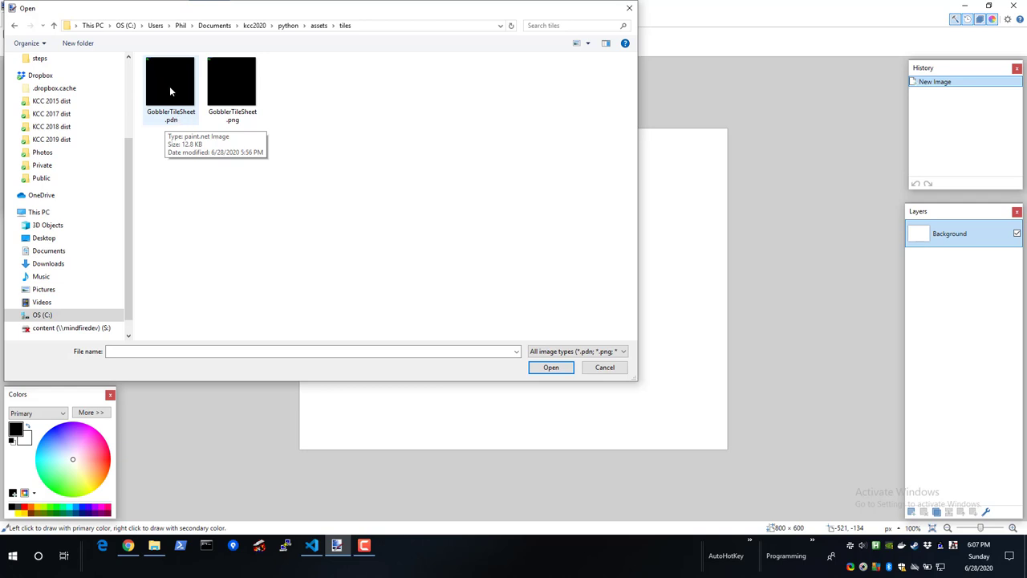
pyautogui.click(170, 90)
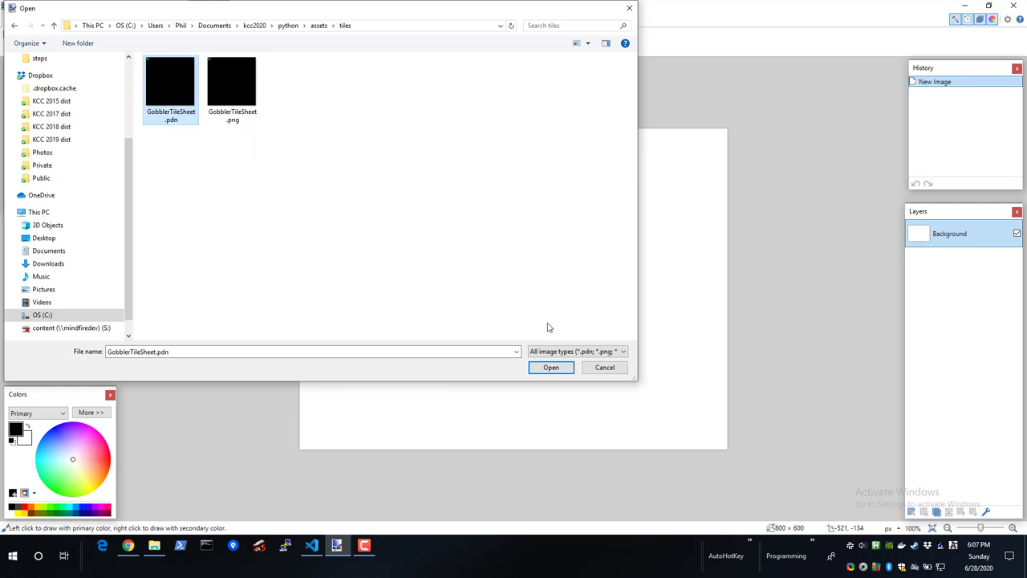
pyautogui.click(552, 369)
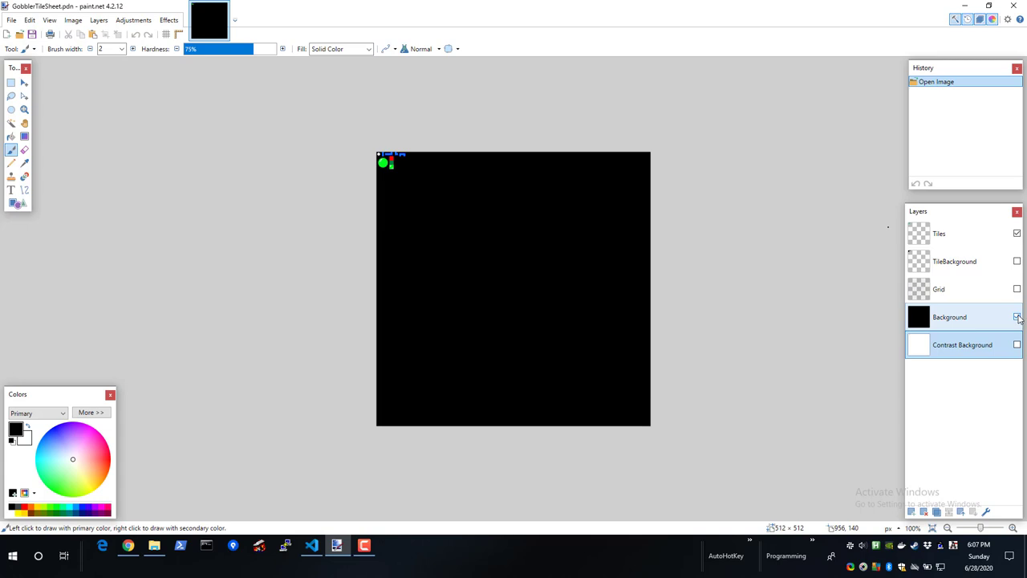
# - Hide the Background layer and show the Grid layer to examine how the tiles line up with the grid markers
pyautogui.click(1017, 317)
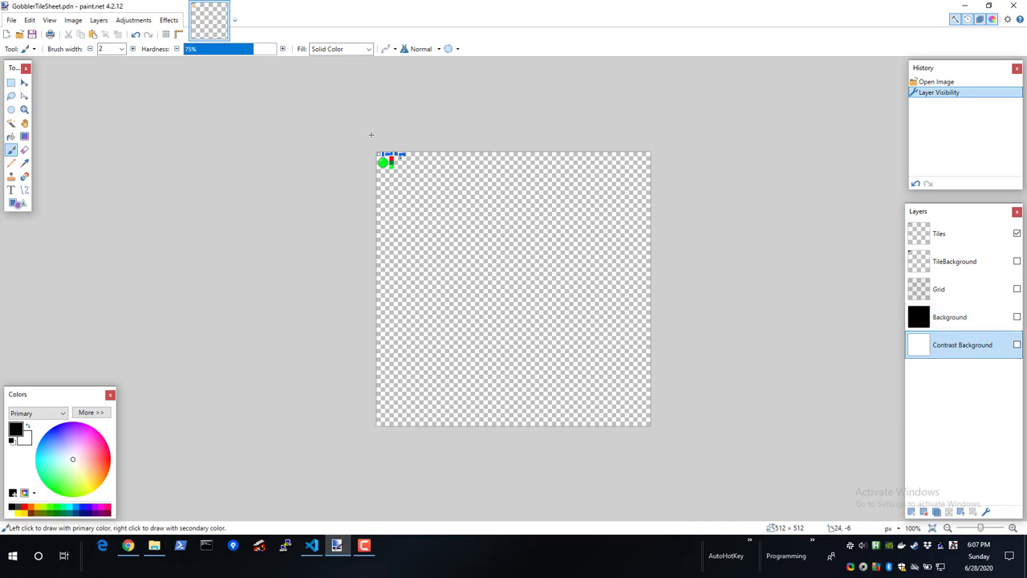
pyautogui.keyDown('ctrl'); pyautogui.scroll(3, 369, 154); pyautogui.keyUp('ctrl')
pyautogui.keyDown('ctrl'); pyautogui.scroll(6, 372, 155); pyautogui.keyUp('ctrl')
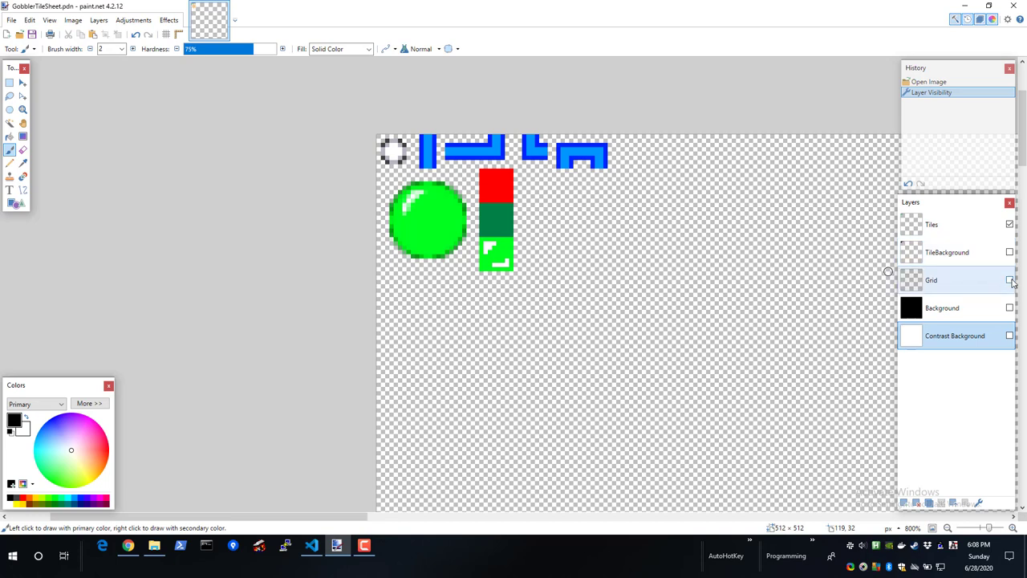
pyautogui.click(1009, 280)
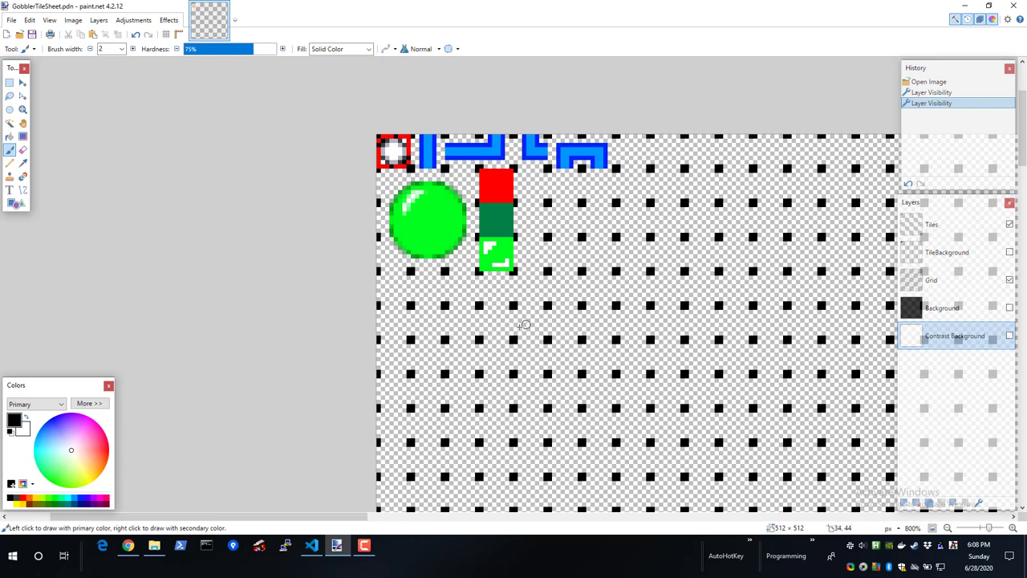
pyautogui.keyDown('ctrl'); pyautogui.scroll(5, 416, 341); pyautogui.keyUp('ctrl')
pyautogui.keyDown('ctrl'); pyautogui.scroll(2, 416, 340); pyautogui.keyUp('ctrl')
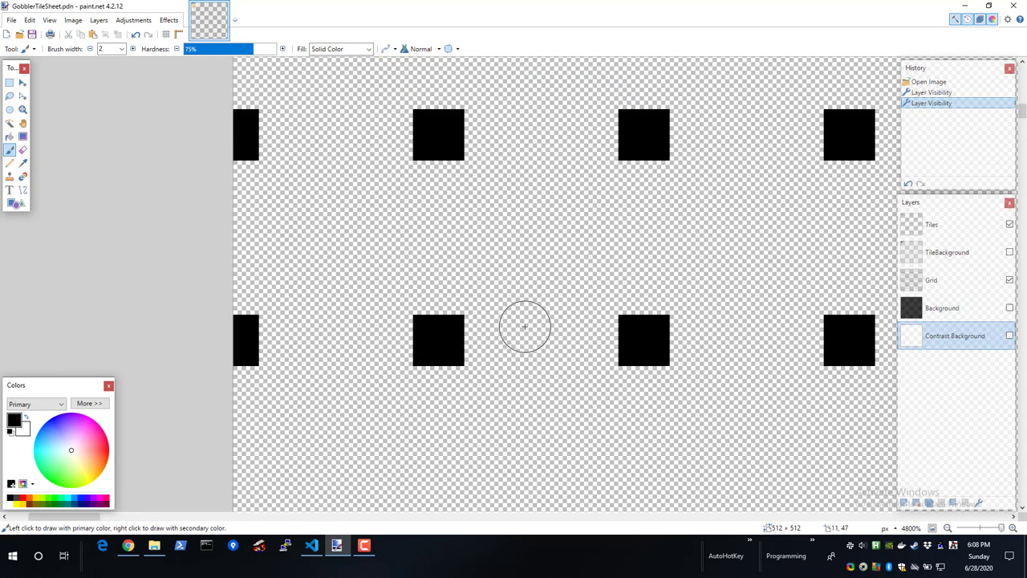
pyautogui.keyDown('ctrl'); pyautogui.scroll(-3, 495, 308); pyautogui.keyUp('ctrl')
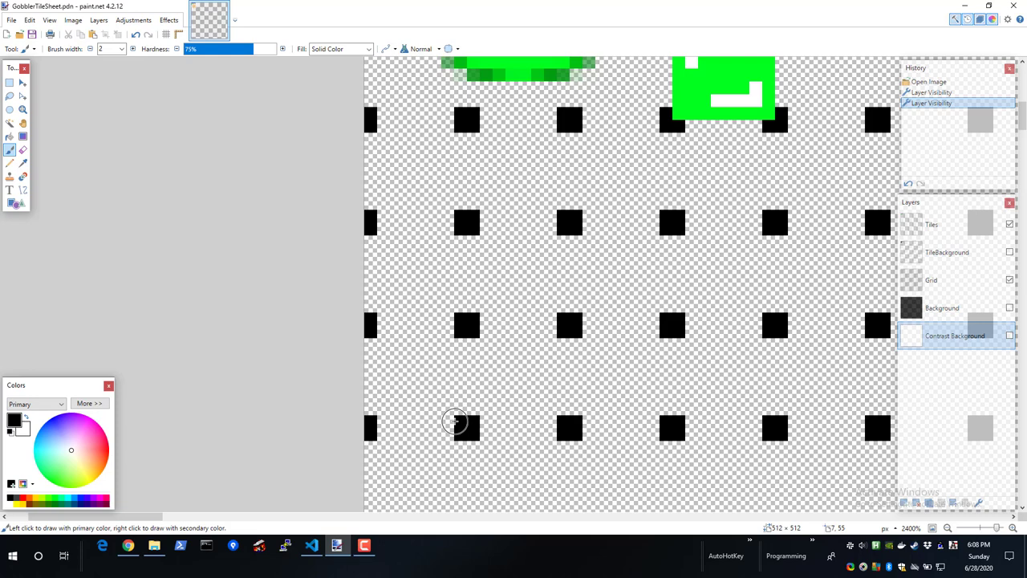
pyautogui.scroll(10, 467, 316)
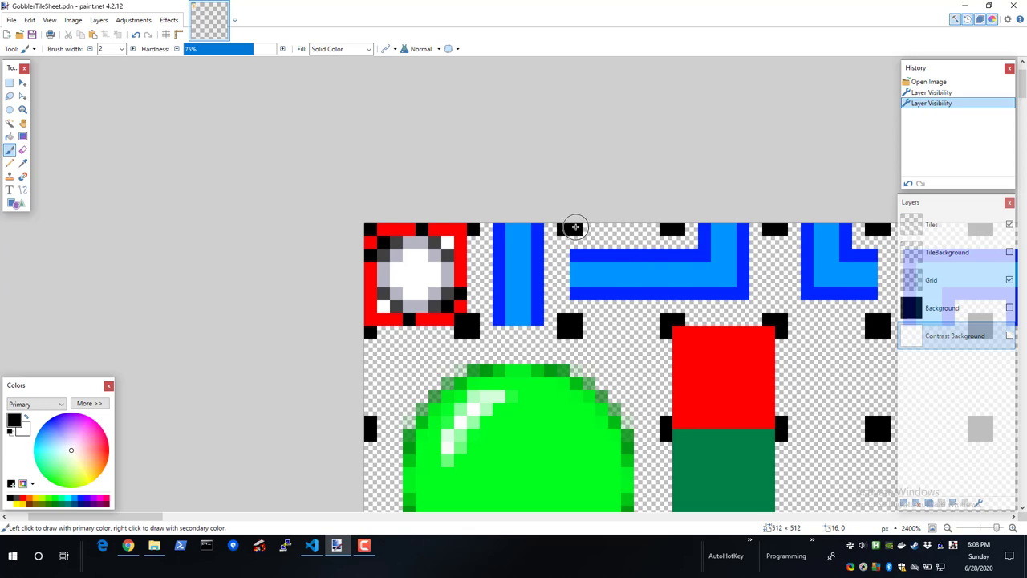
# - Select the 8 × 8 px grid cell at 16, 0 over the horizontal blue wall tile with Rectangle Select
pyautogui.press('s')
pyautogui.moveTo(576, 227)
pyautogui.mouseDown()
pyautogui.moveTo(584, 250)
pyautogui.moveTo(673, 326)
pyautogui.mouseUp()
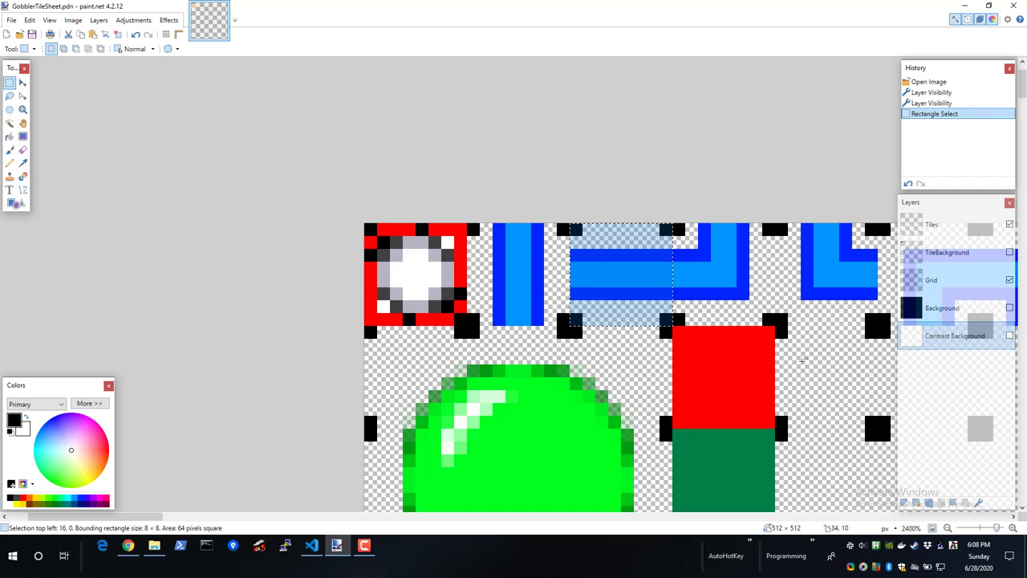
pyautogui.scroll(-5, 775, 354)
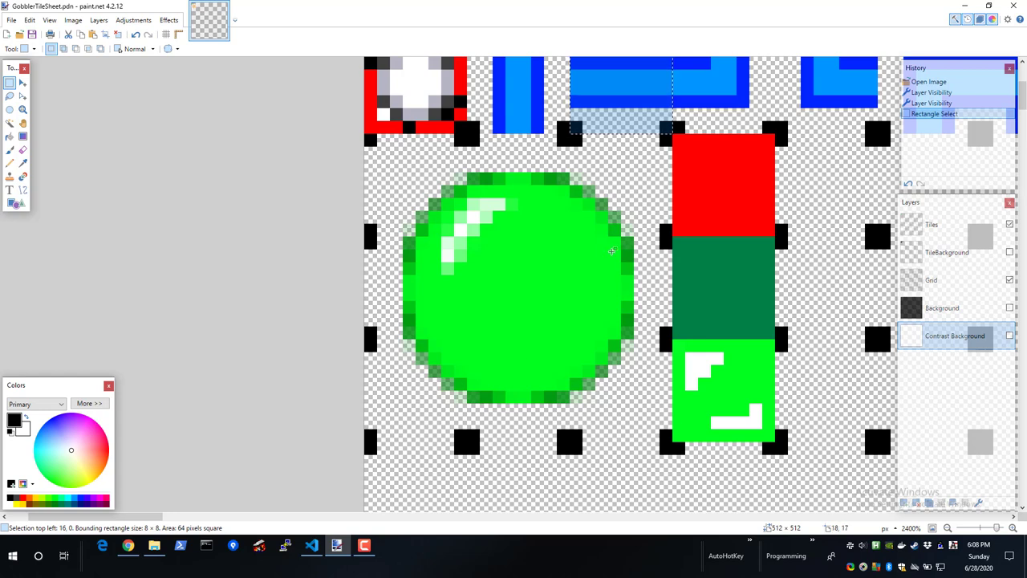
pyautogui.scroll(6, 624, 232)
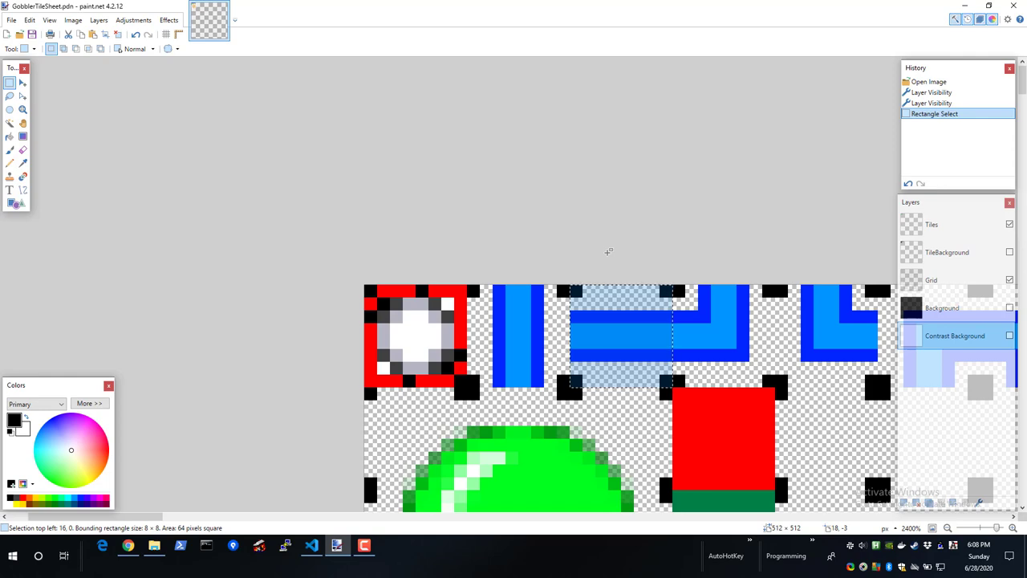
pyautogui.scroll(-3, 409, 220)
pyautogui.hscroll(2, 570, 224)
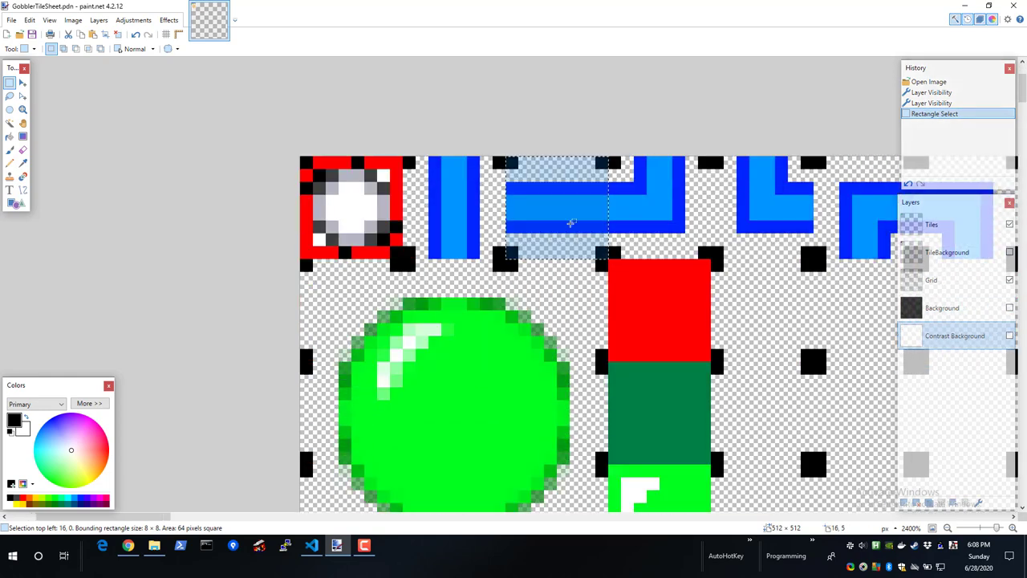
# - Hide the Grid layer and show the black Background layer behind the tiles
pyautogui.keyDown('ctrl'); pyautogui.scroll(-3, 570, 223); pyautogui.keyUp('ctrl')
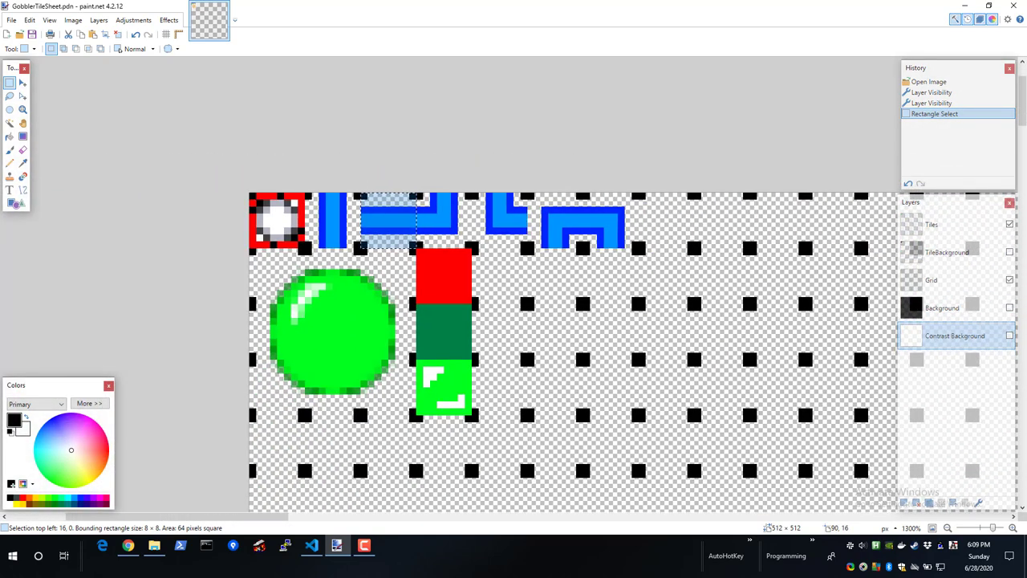
pyautogui.click(1010, 280)
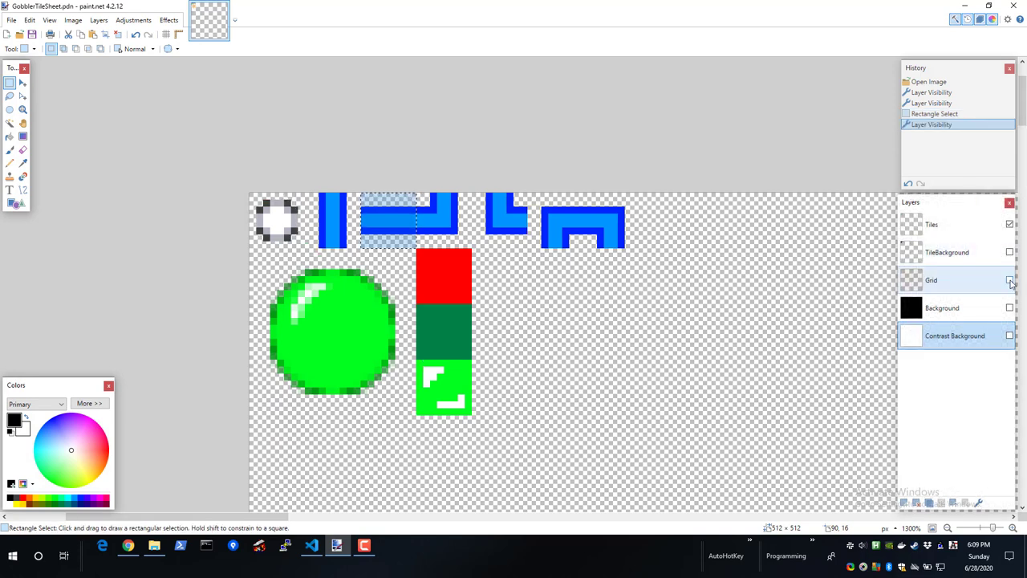
pyautogui.click(1010, 307)
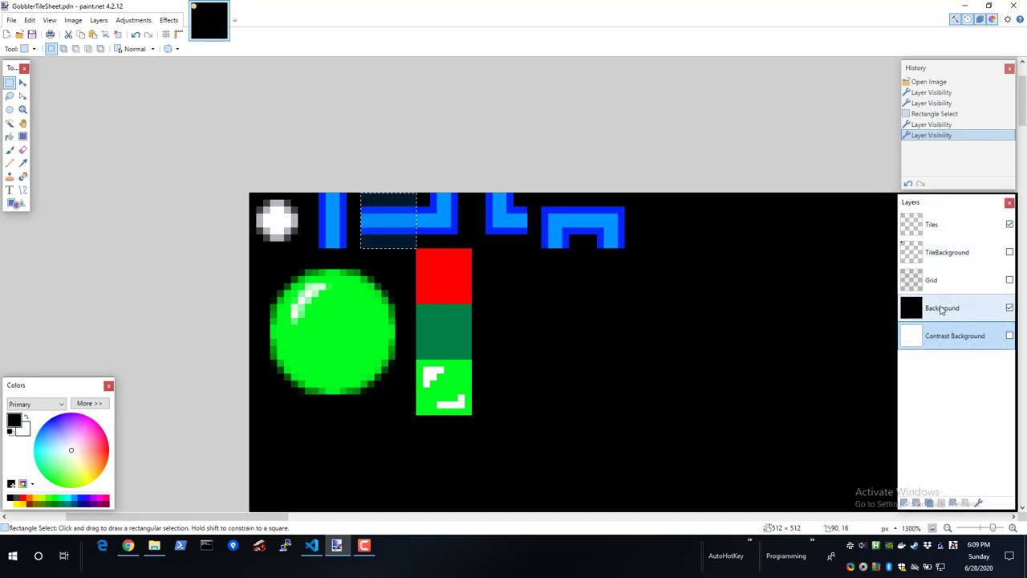
# - Look in the tiles folder for the tile sheet's PNG version via Save As with PNG format, and cancel without saving
pyautogui.hotkey('alt', 'f')
pyautogui.press('a')
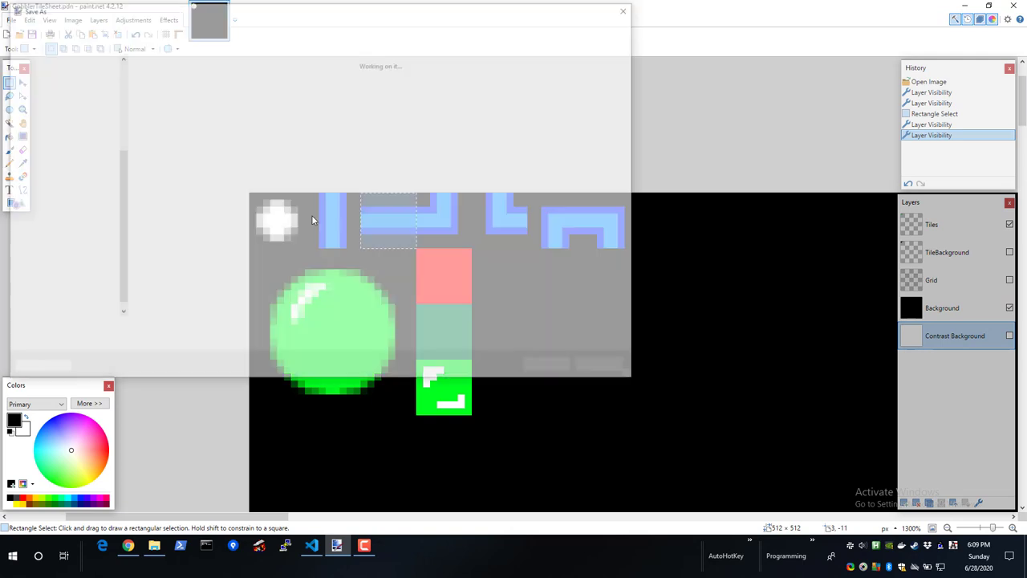
pyautogui.click(112, 344)
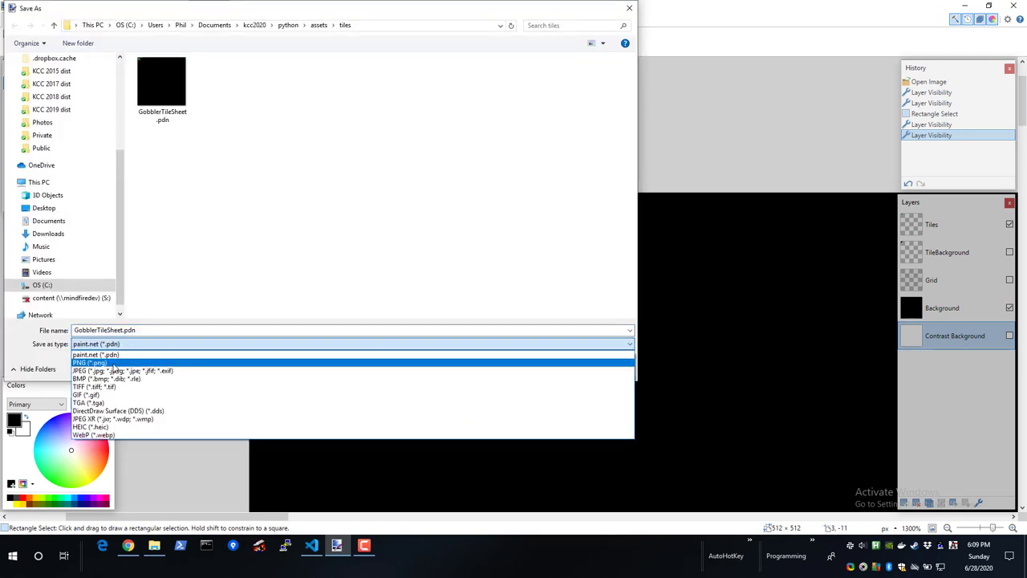
pyautogui.click(112, 364)
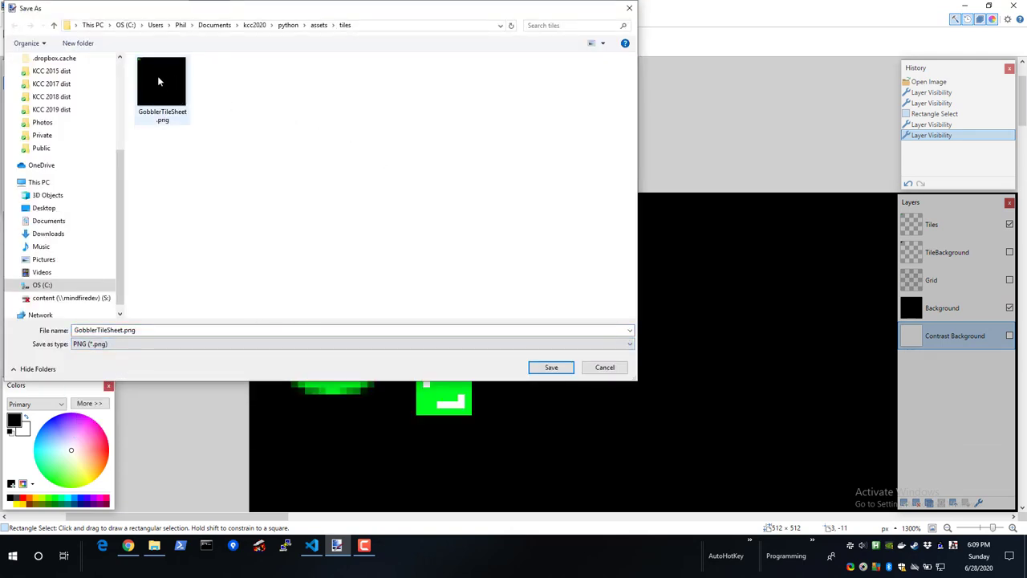
pyautogui.click(605, 367)
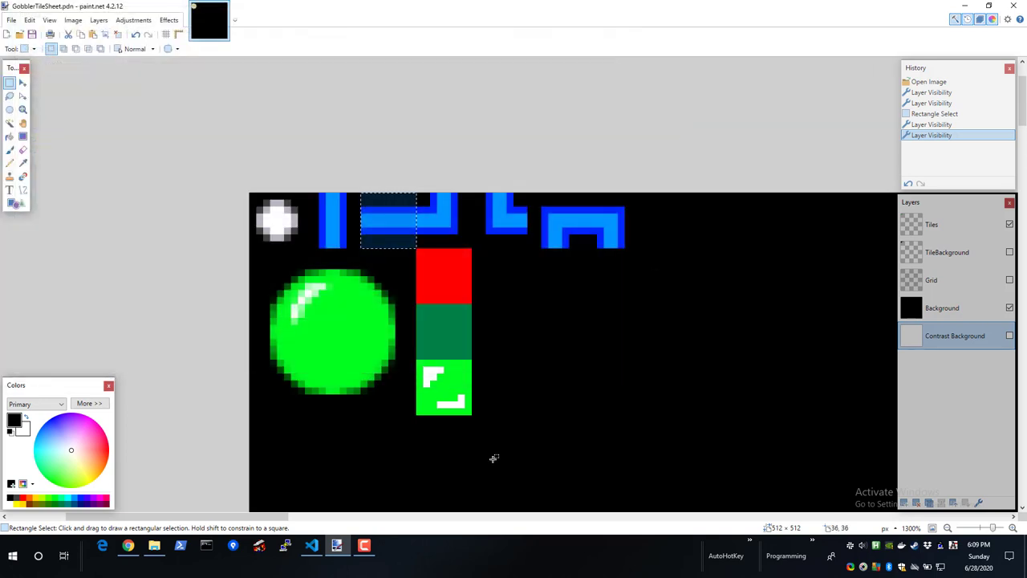
# - Switch to the Tiled map editor and bring the GobblerMaze.tmx map into full view in a maximized window
pyautogui.click(12, 559)
pyautogui.write('tiled')
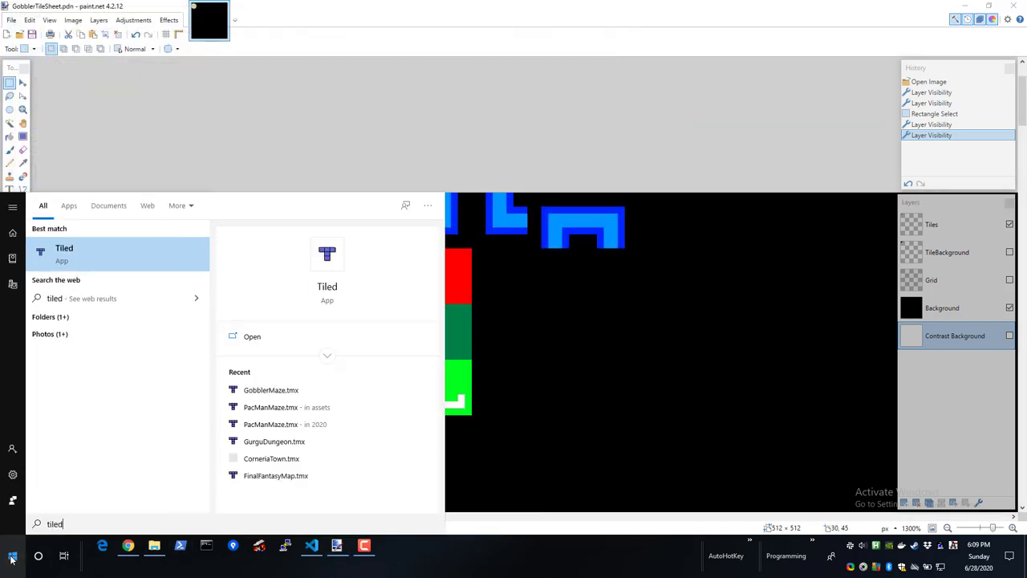
pyautogui.click(64, 251)
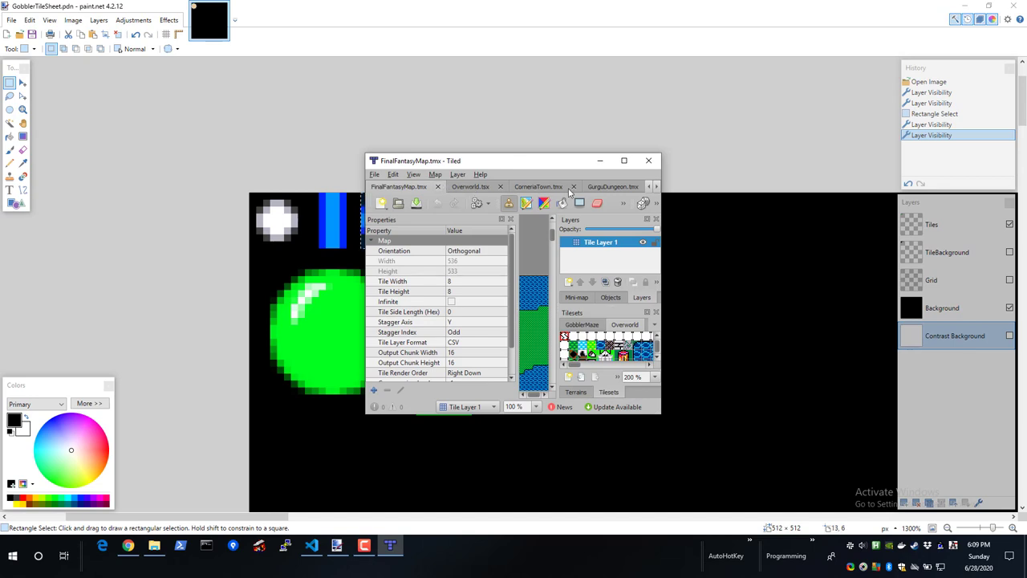
pyautogui.click(657, 187)
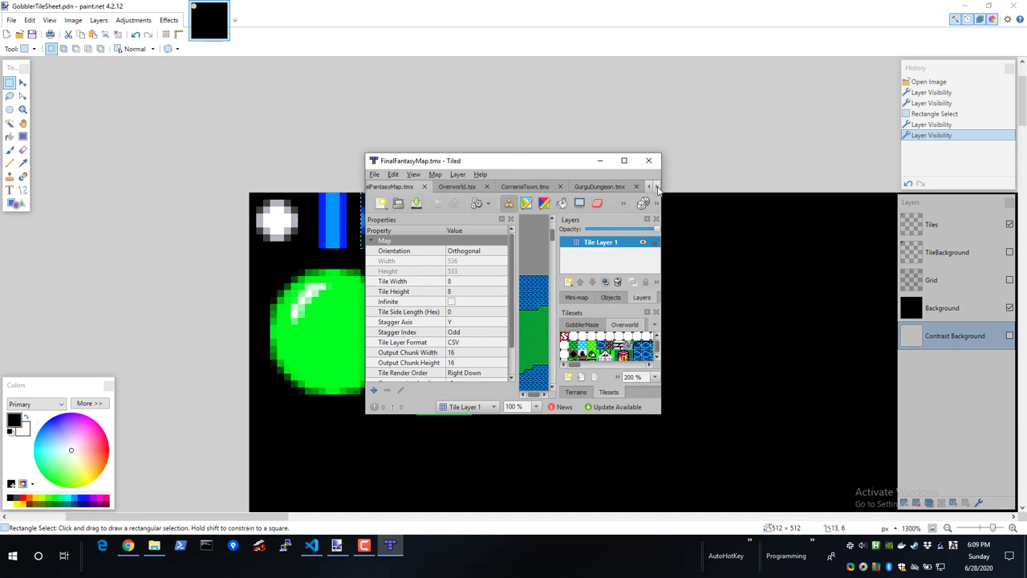
pyautogui.click(600, 186)
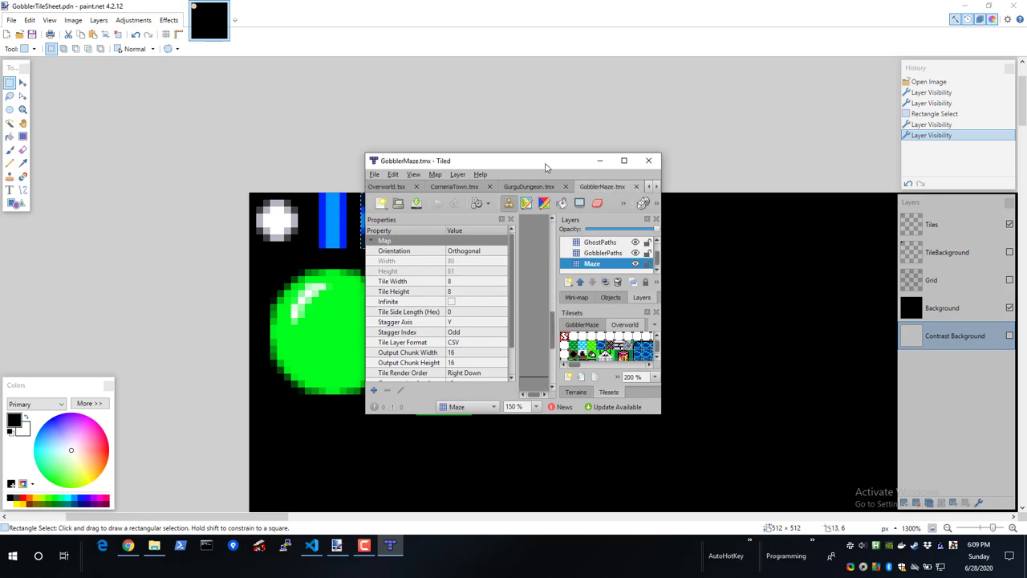
pyautogui.doubleClick(541, 162)
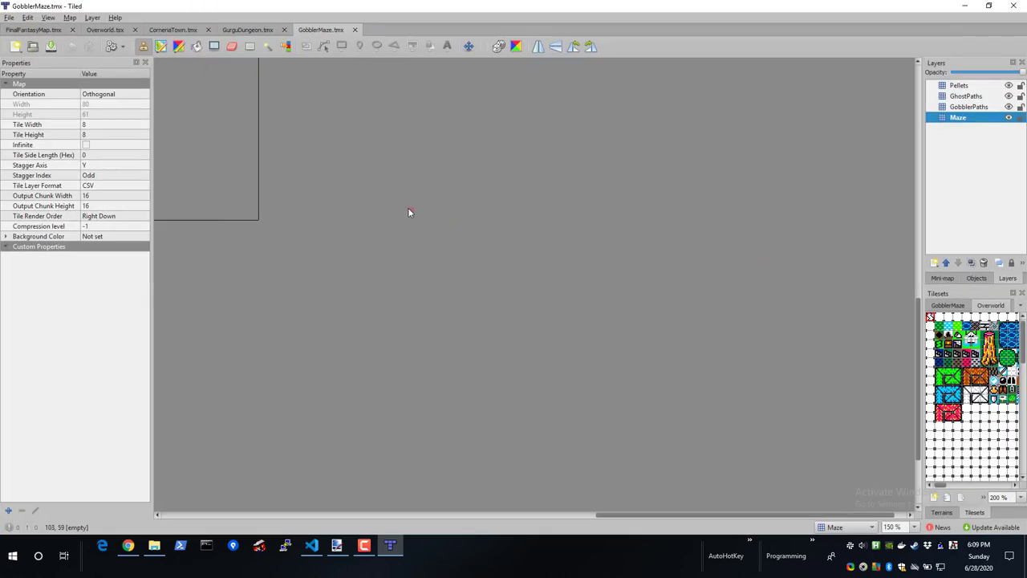
pyautogui.scroll(4, 383, 210)
pyautogui.scroll(-3, 387, 215)
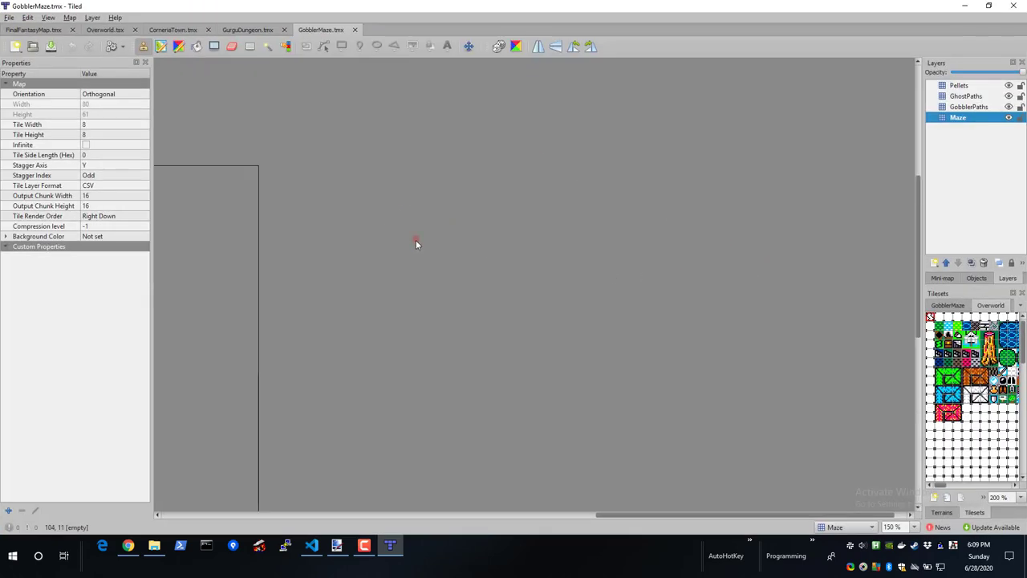
pyautogui.hscroll(-8, 415, 241)
pyautogui.scroll(-1, 416, 245)
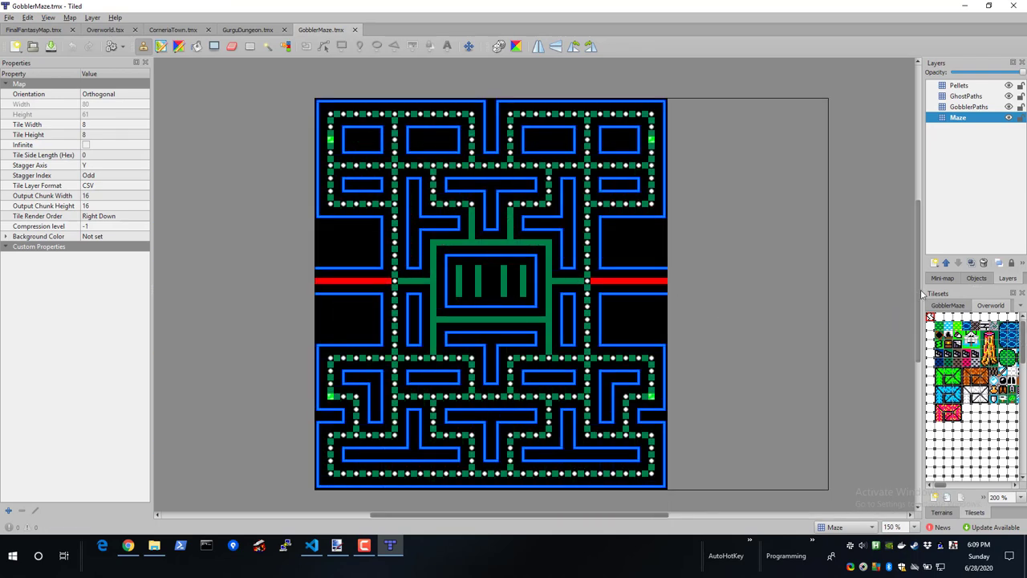
# - Enlarge the GobblerMaze tileset view to 550 % and inspect its white pellet tile and empty black tile
pyautogui.moveTo(922, 293); pyautogui.dragTo(792, 305)
pyautogui.keyDown('ctrl'); pyautogui.scroll(3, 842, 325); pyautogui.keyUp('ctrl')
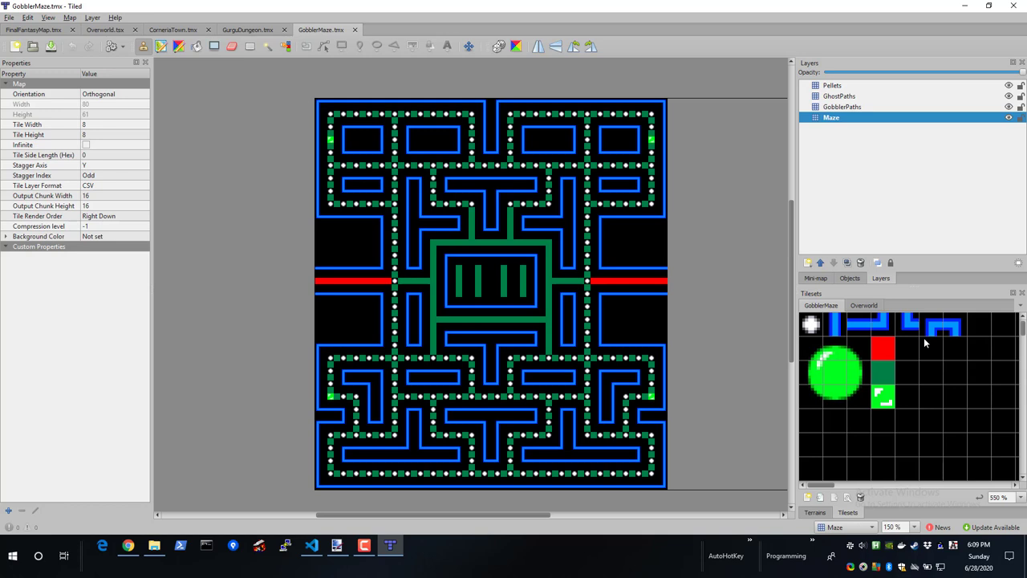
pyautogui.click(811, 328)
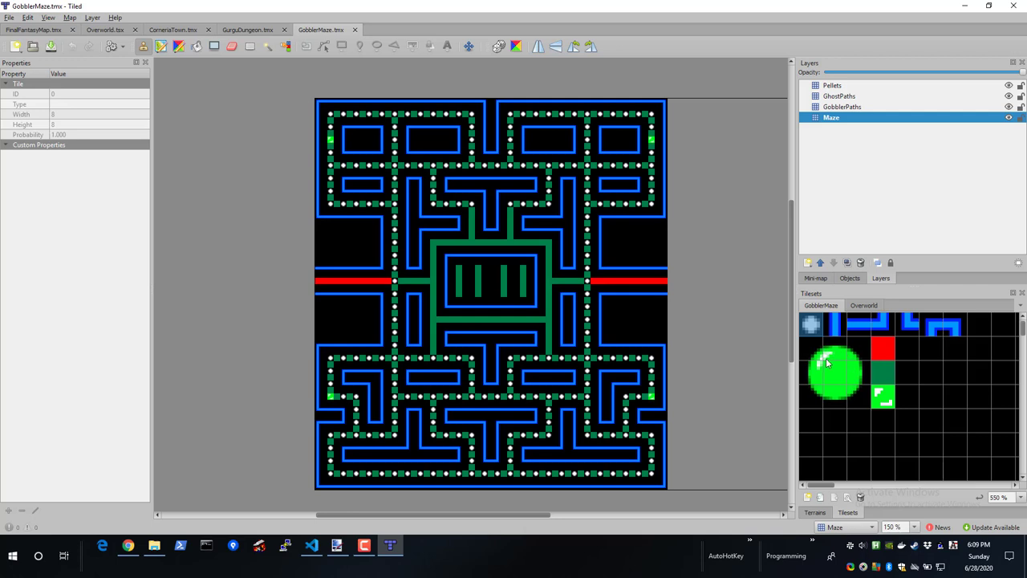
pyautogui.click(652, 394)
pyautogui.click(978, 327)
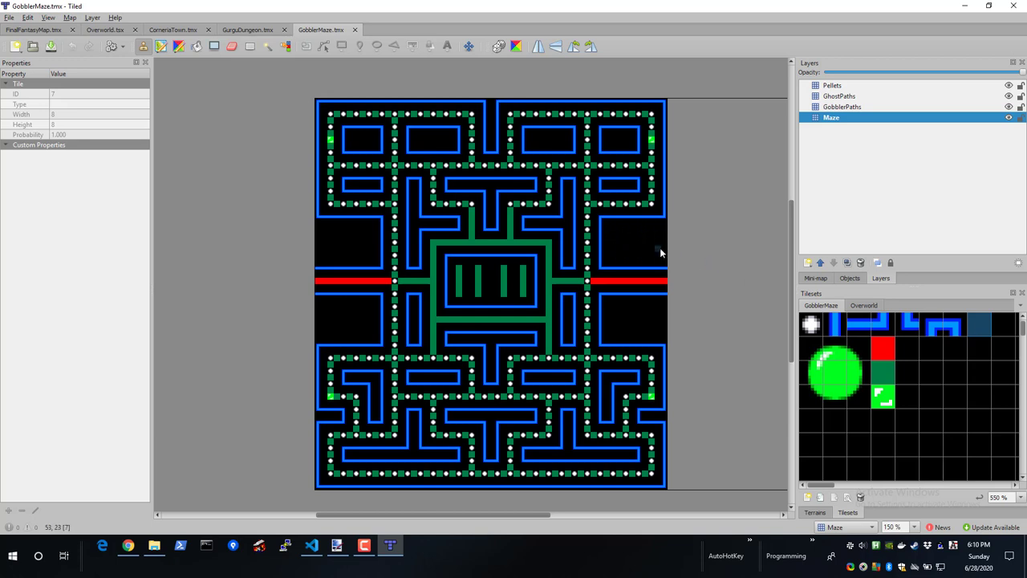
# - Hide the GhostPaths and GobblerPaths layers to examine the maze beneath them, and show both again
pyautogui.click(1009, 97)
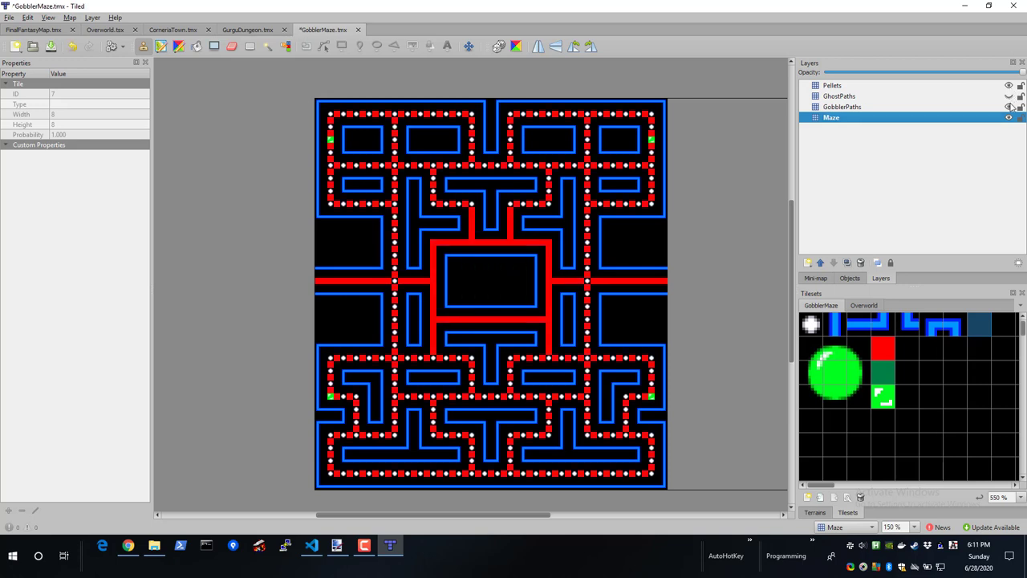
pyautogui.click(1009, 107)
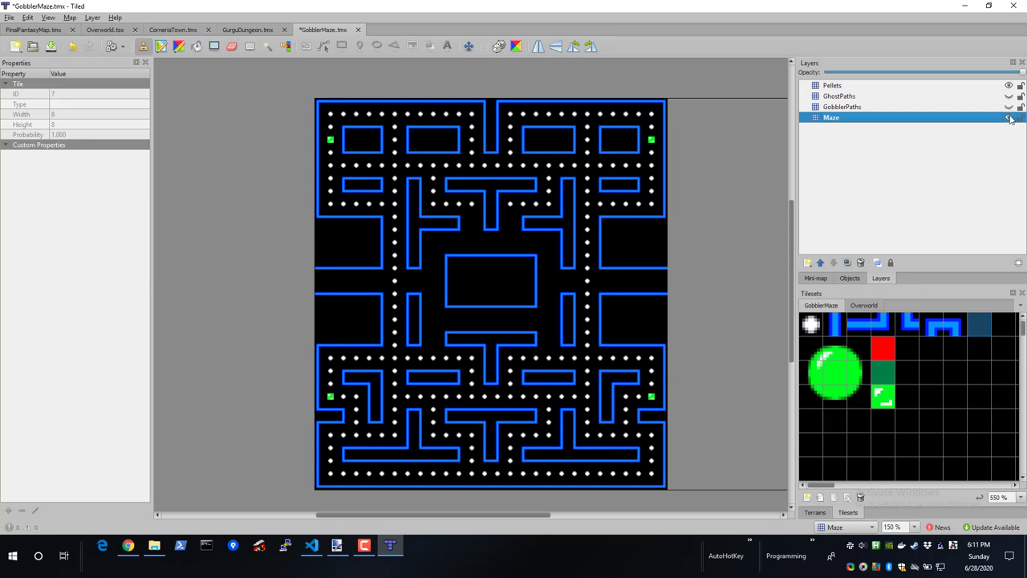
pyautogui.click(1009, 107)
pyautogui.click(1009, 96)
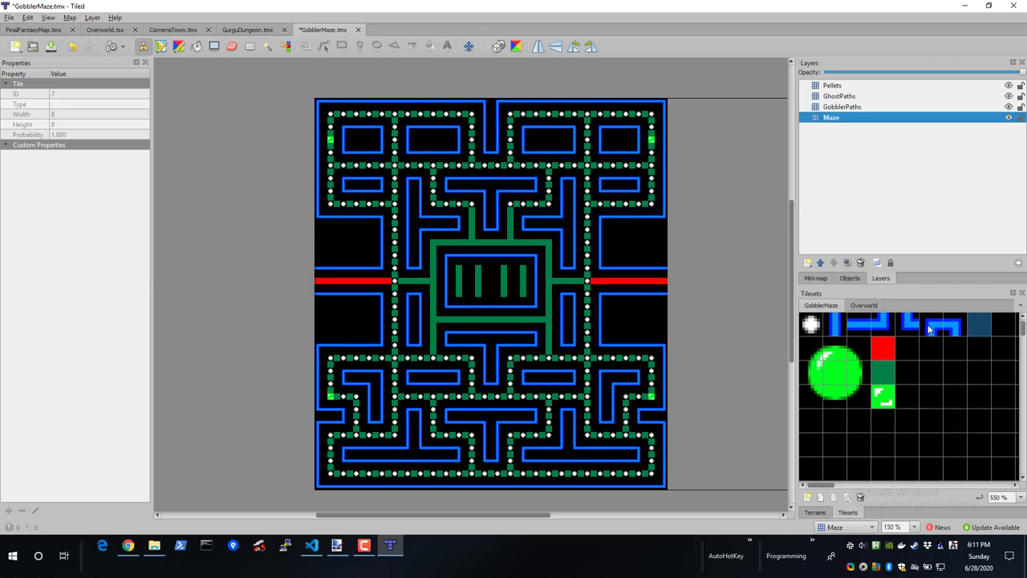
# - Paint a row of horizontal blue wall tiles above the central box on the Maze layer, and hide both path layers
pyautogui.click(858, 328)
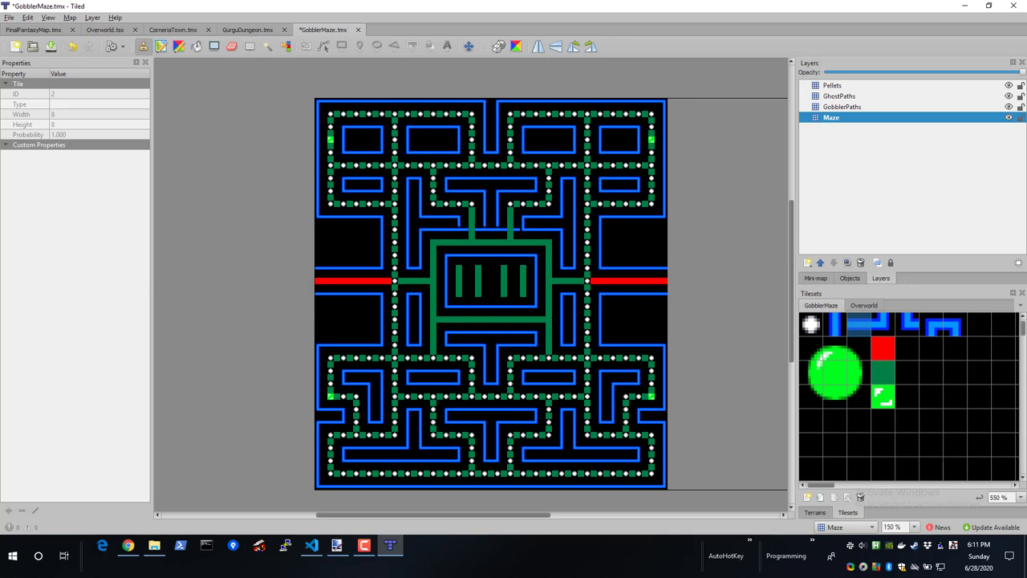
pyautogui.click(1008, 96)
pyautogui.click(1008, 106)
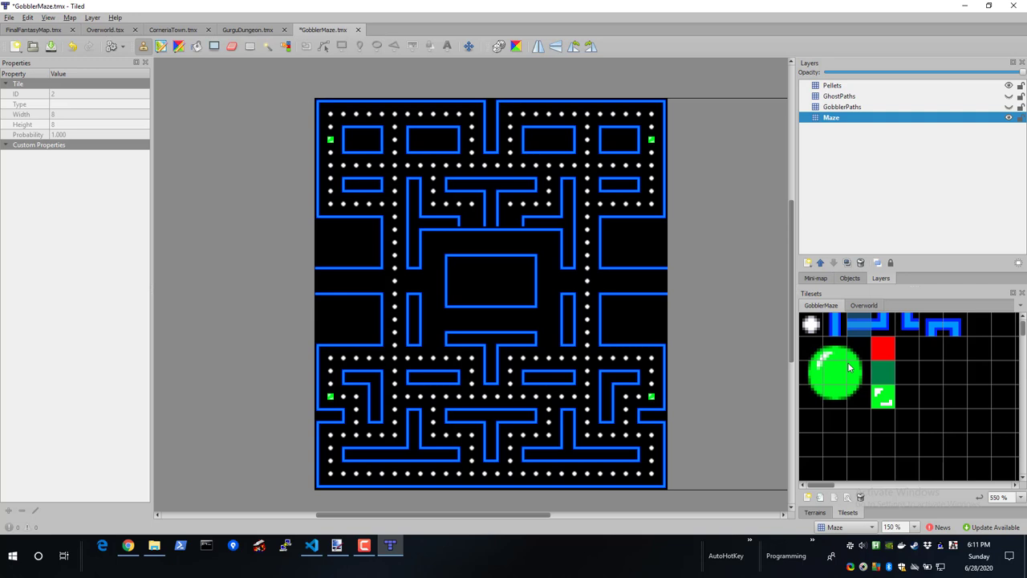
# - Undo the painted wall row and the layer visibility changes in the maze map
pyautogui.hotkey('ctrl', 'z')
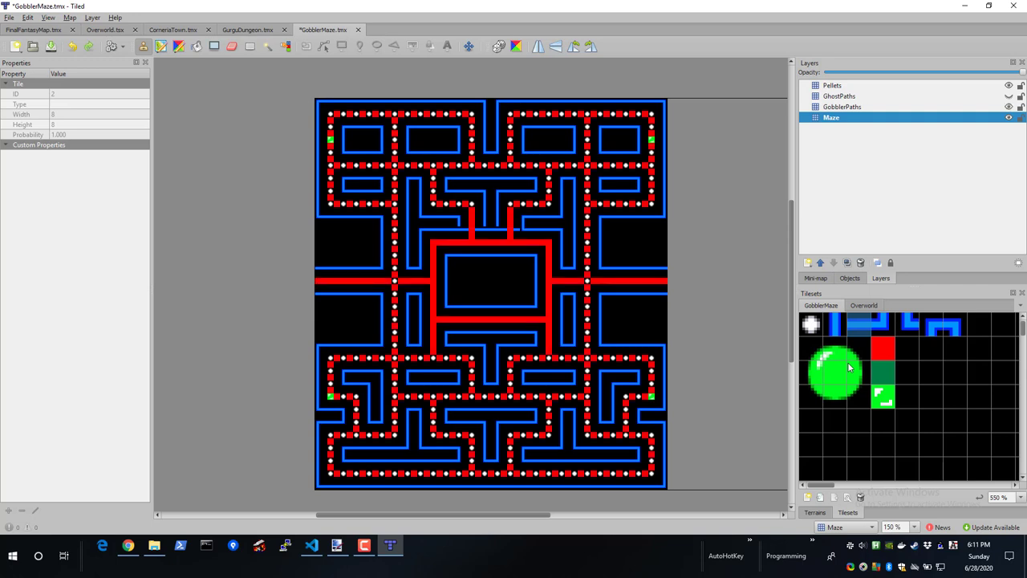
pyautogui.hotkey('ctrl', 'z')
pyautogui.hotkey('ctrl', 'z')
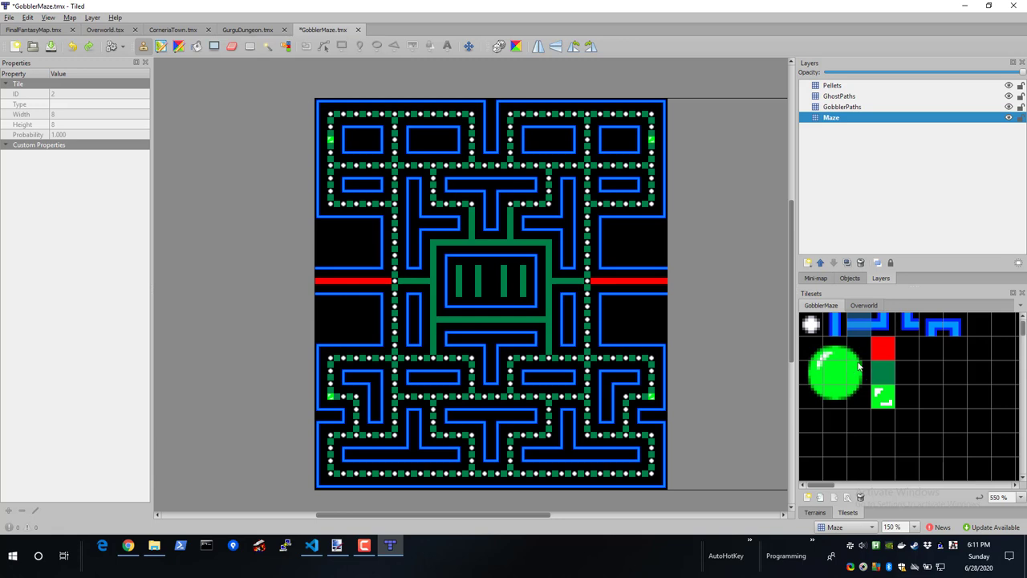
pyautogui.hotkey('ctrl', 'z')
pyautogui.hotkey('ctrl', 'z')
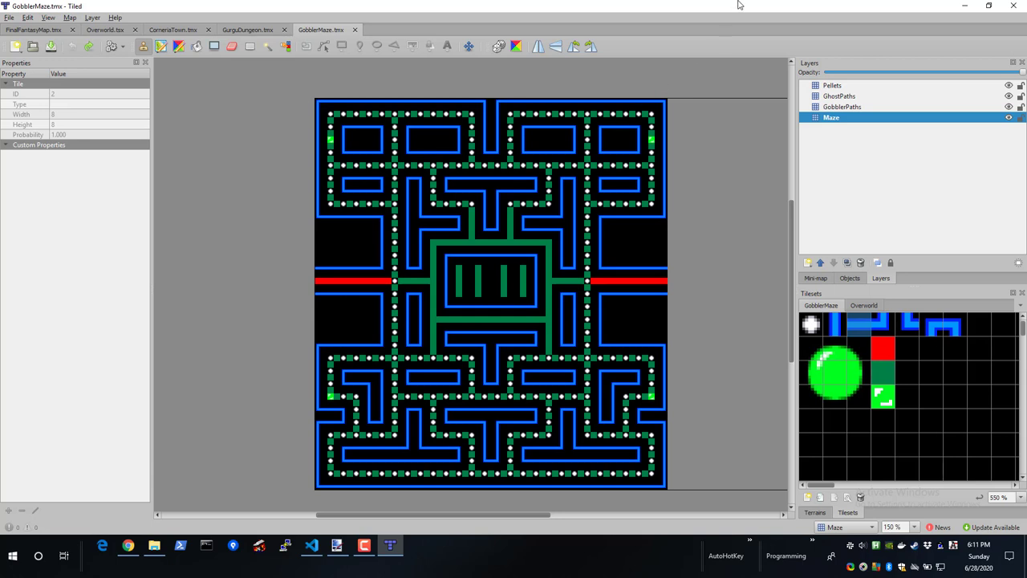
# - Close Tiled and paint.net, discarding the unsaved changes to GobblerTileSheet.pdn
pyautogui.click(1013, 6)
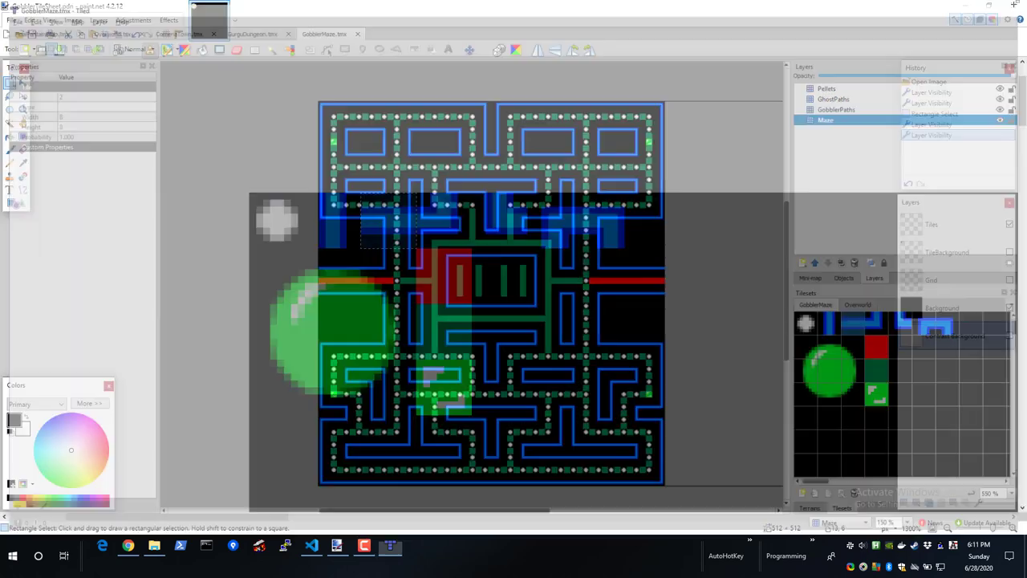
pyautogui.click(1015, 7)
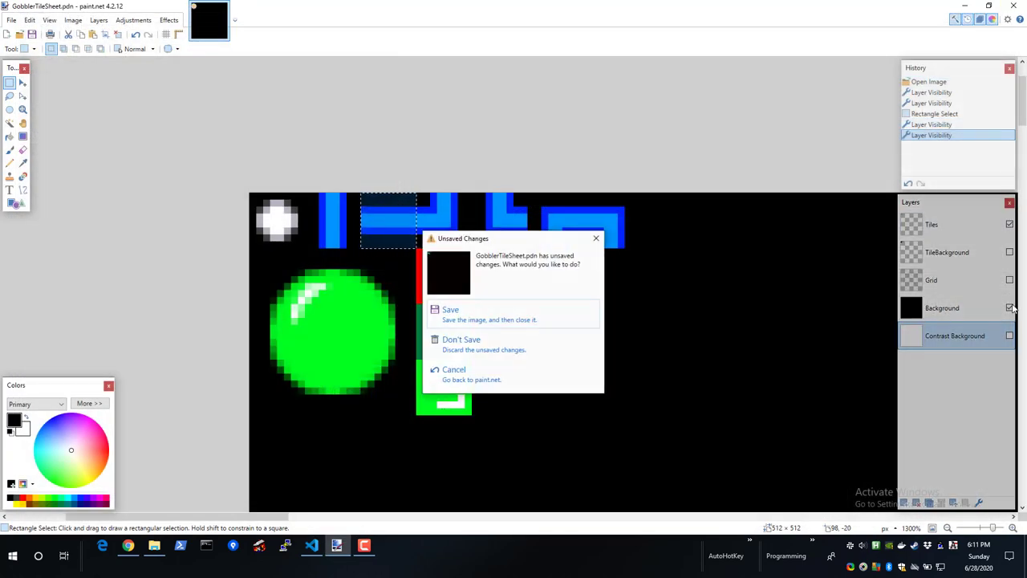
pyautogui.click(450, 353)
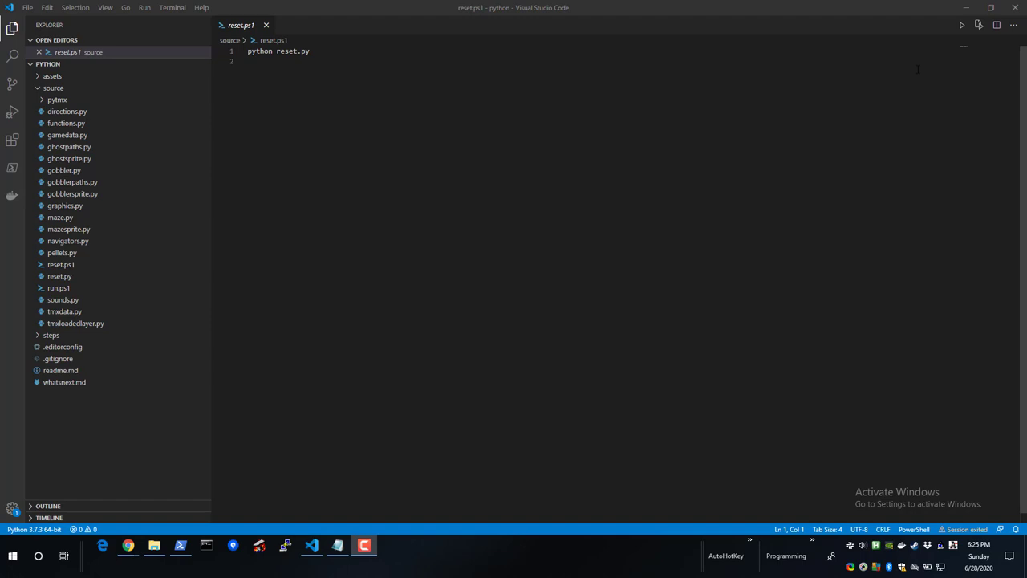
# - Select reset.ps1 in the source folder and try to run ./reset from that folder in Visual Studio Code's integrated terminal
pyautogui.click(57, 269)
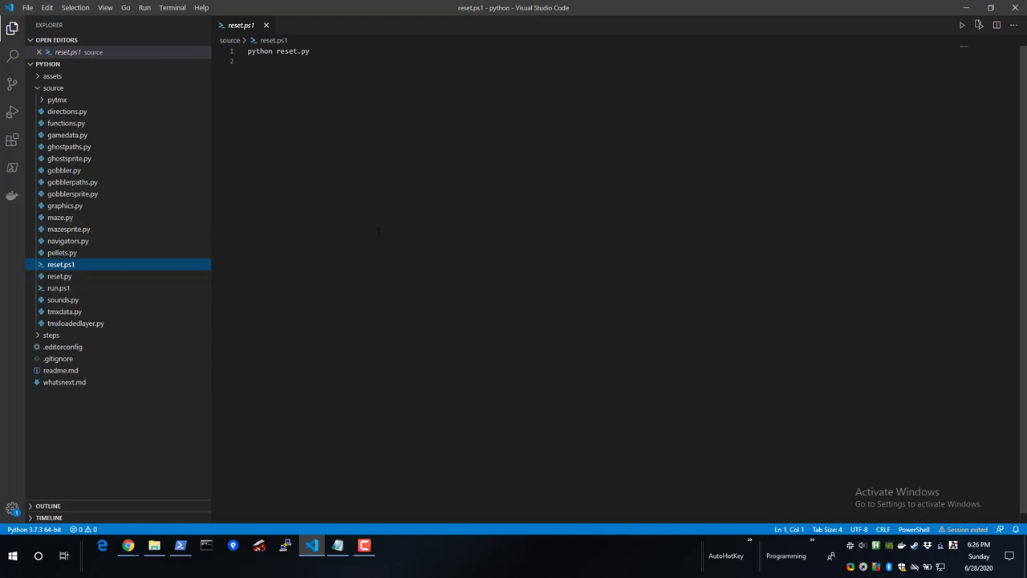
pyautogui.hotkey('ctrl', '`')
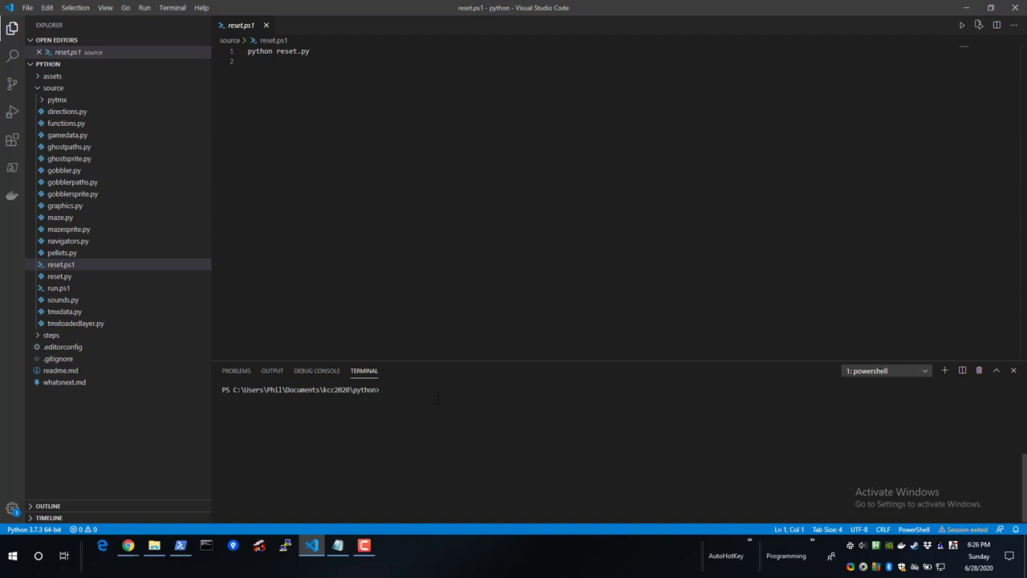
pyautogui.write('cd soujrce')
pyautogui.press('BackSpace')
pyautogui.press('BackSpace')
pyautogui.press('BackSpace')
pyautogui.press('BackSpace')
pyautogui.write('rce')
pyautogui.press('Return')
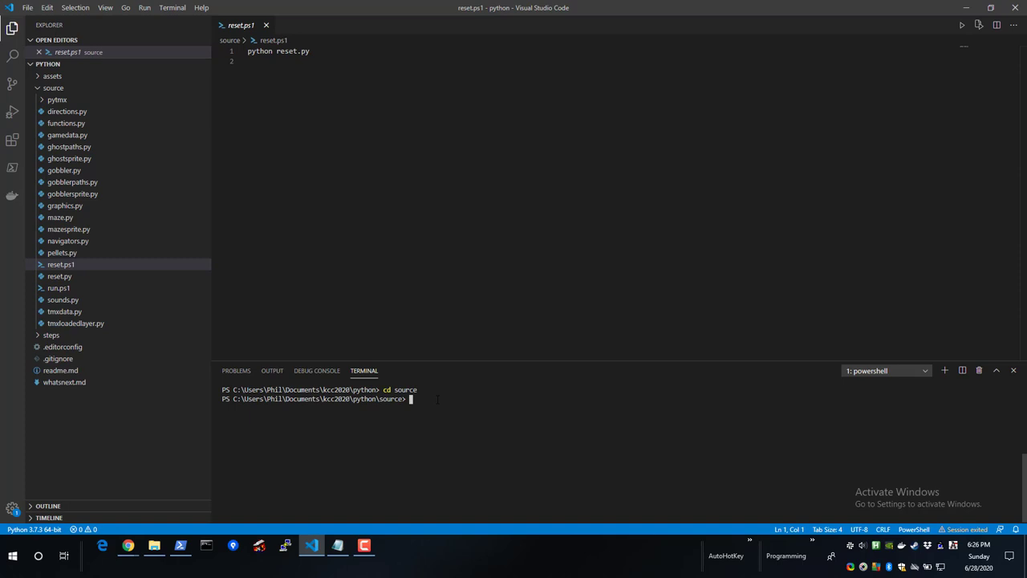
pyautogui.write('./reset')
pyautogui.press('Return')
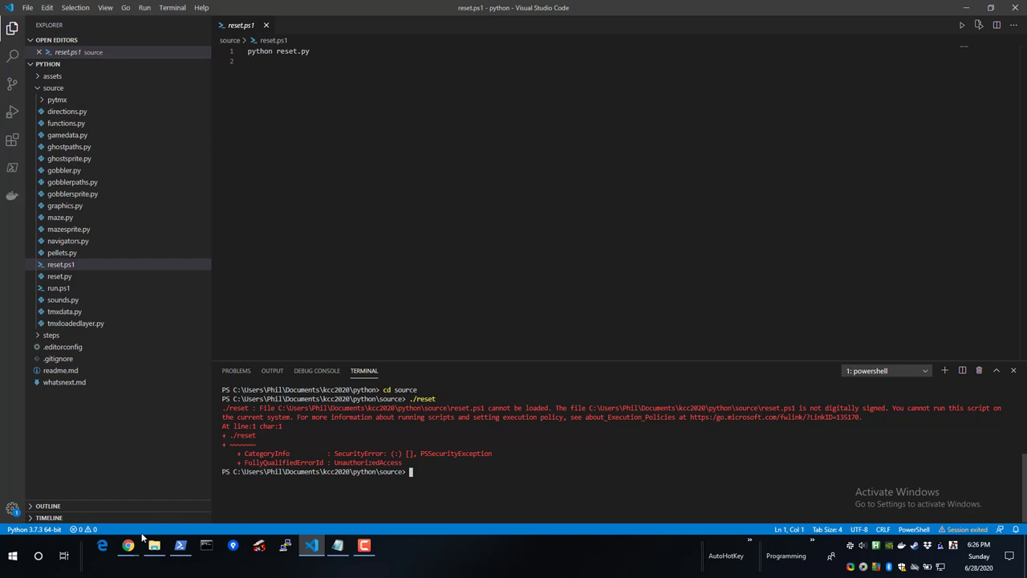
# - Search the computer's installed apps for Windows PowerShell
pyautogui.click(12, 556)
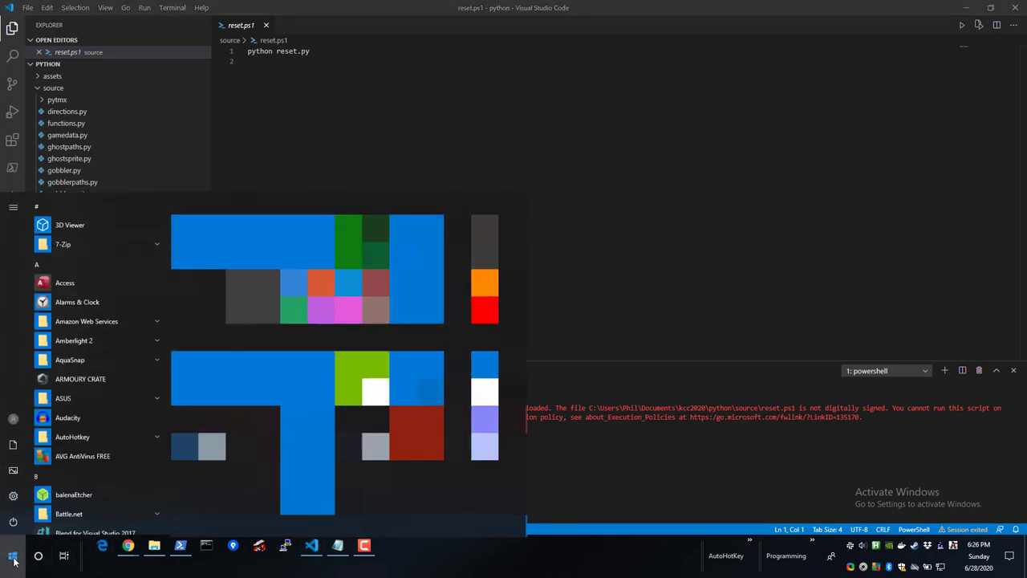
pyautogui.write('powershell')
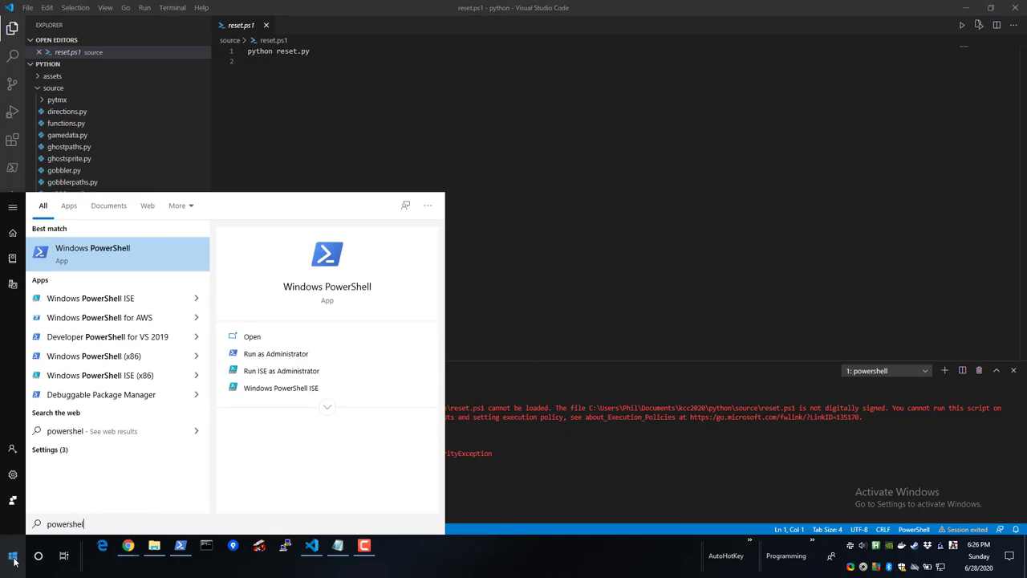